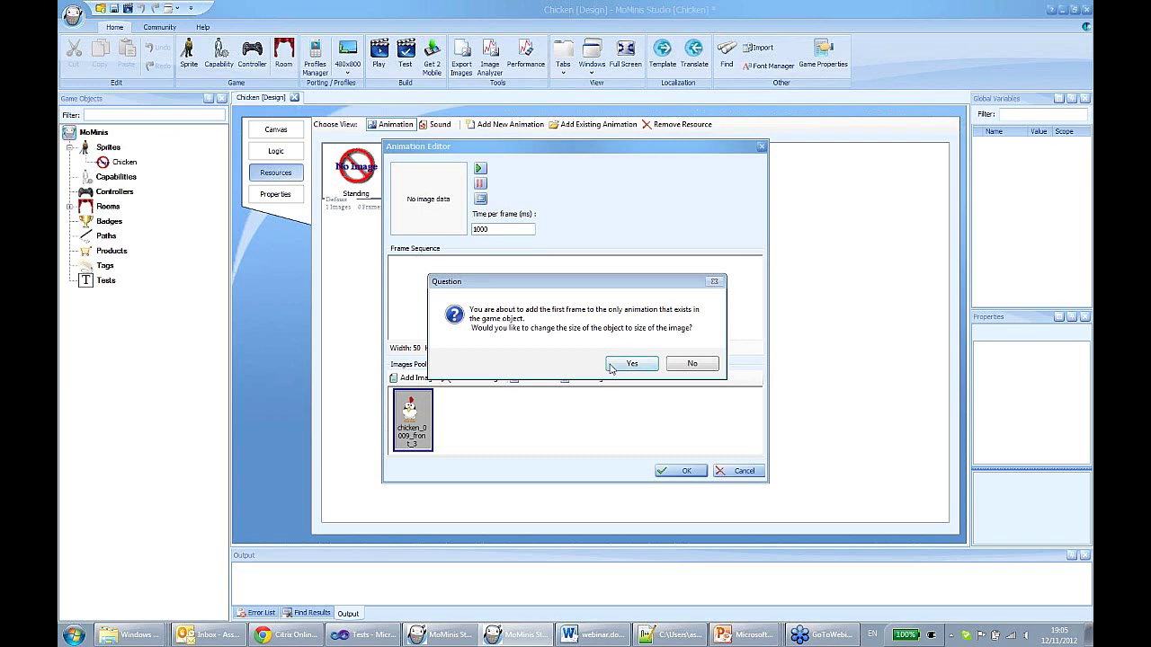
Accept resizing the Chicken object to the 60×62 chicken image
click(617, 364)
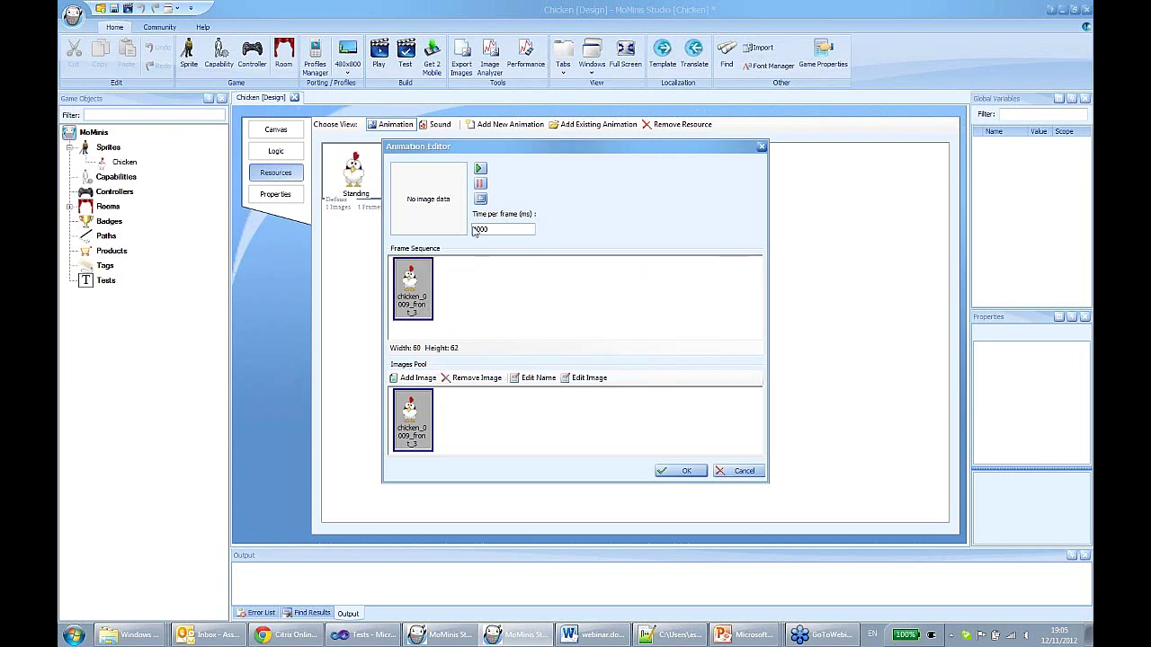
Preview the one-frame Standing animation, close its editor, and open Room_1 from the Rooms list
click(479, 168)
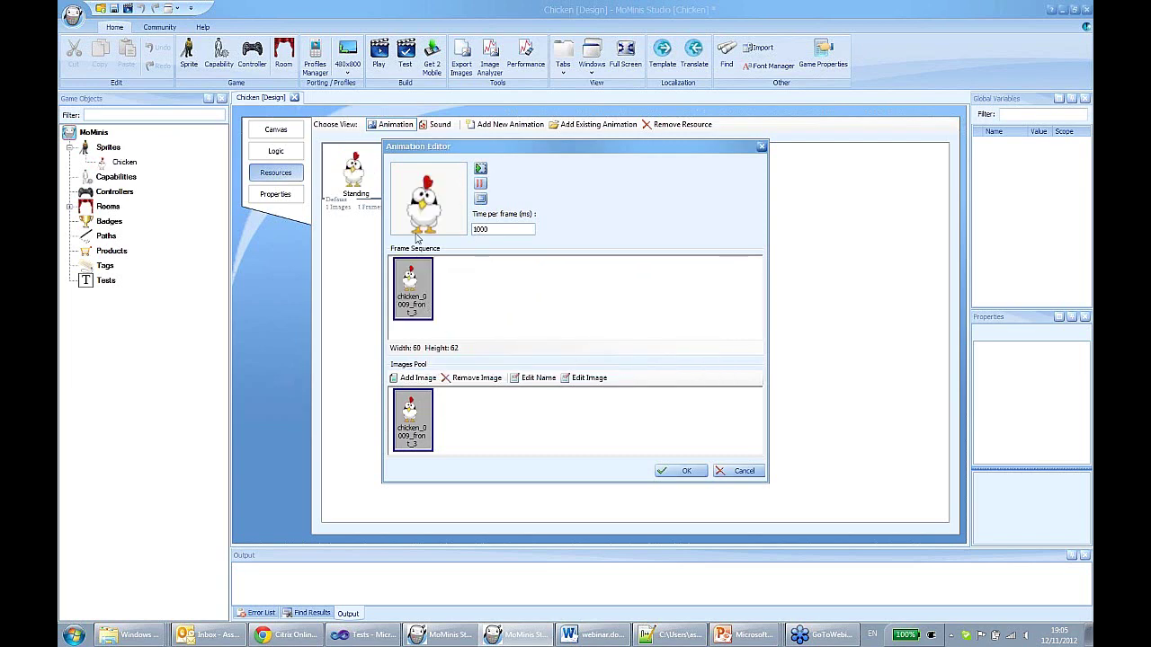
click(671, 473)
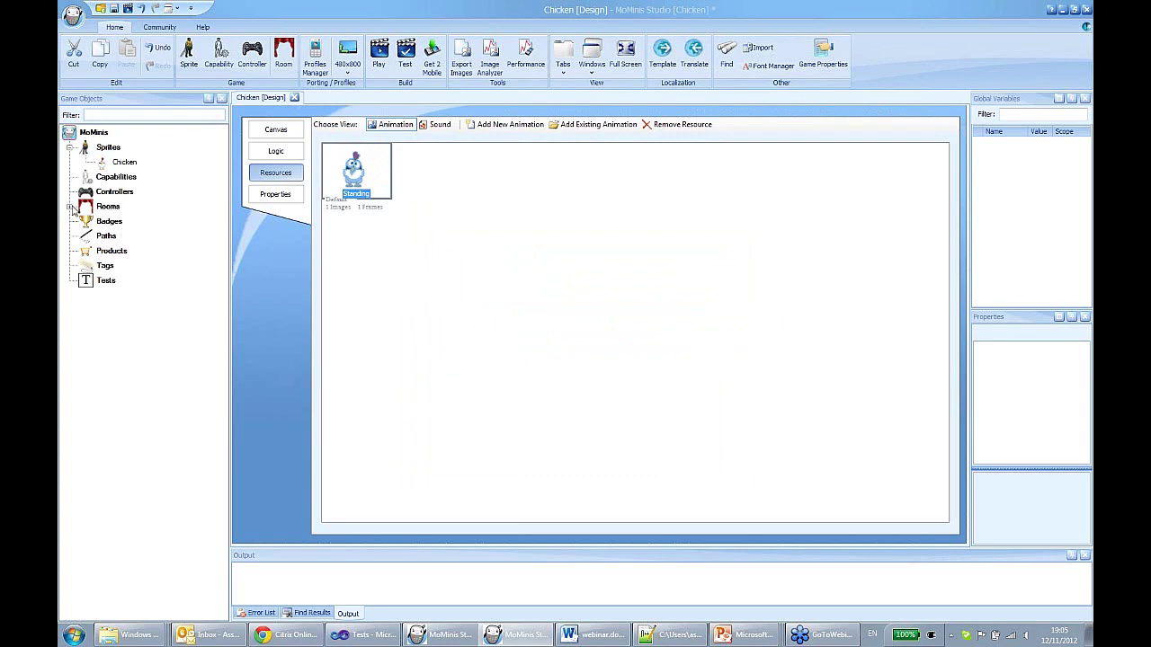
click(70, 207)
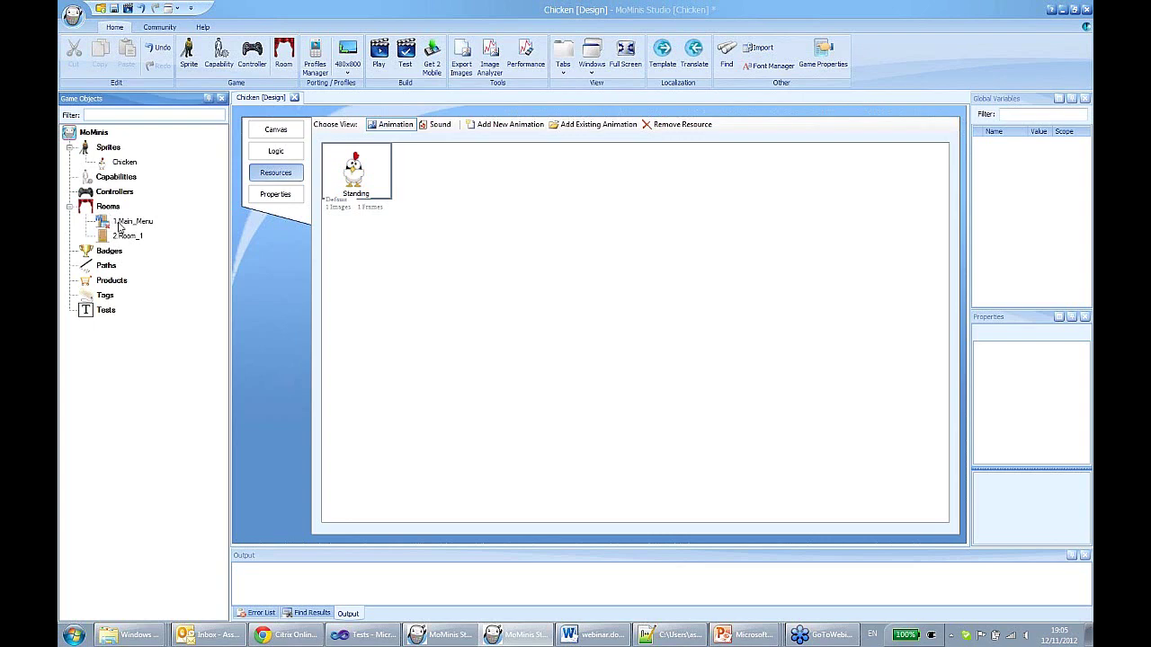
click(130, 223)
click(127, 235)
click(142, 223)
click(128, 236)
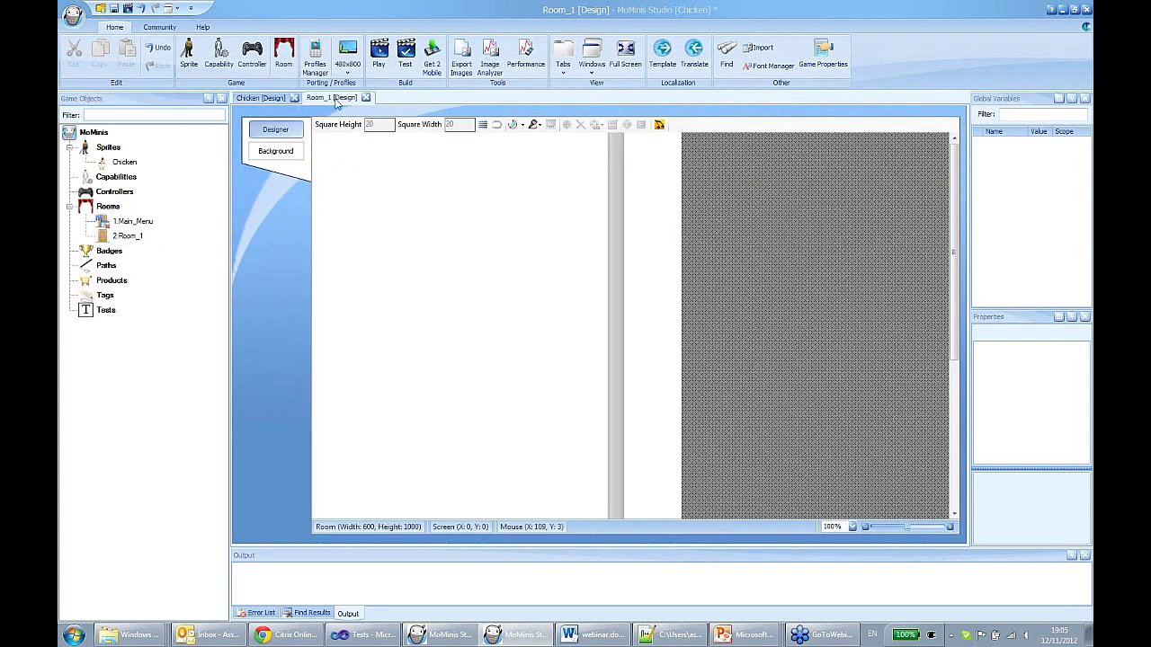
Change the game size to 800x480 landscape, widening rooms, and drag a Chicken into Room_1's left half
click(345, 74)
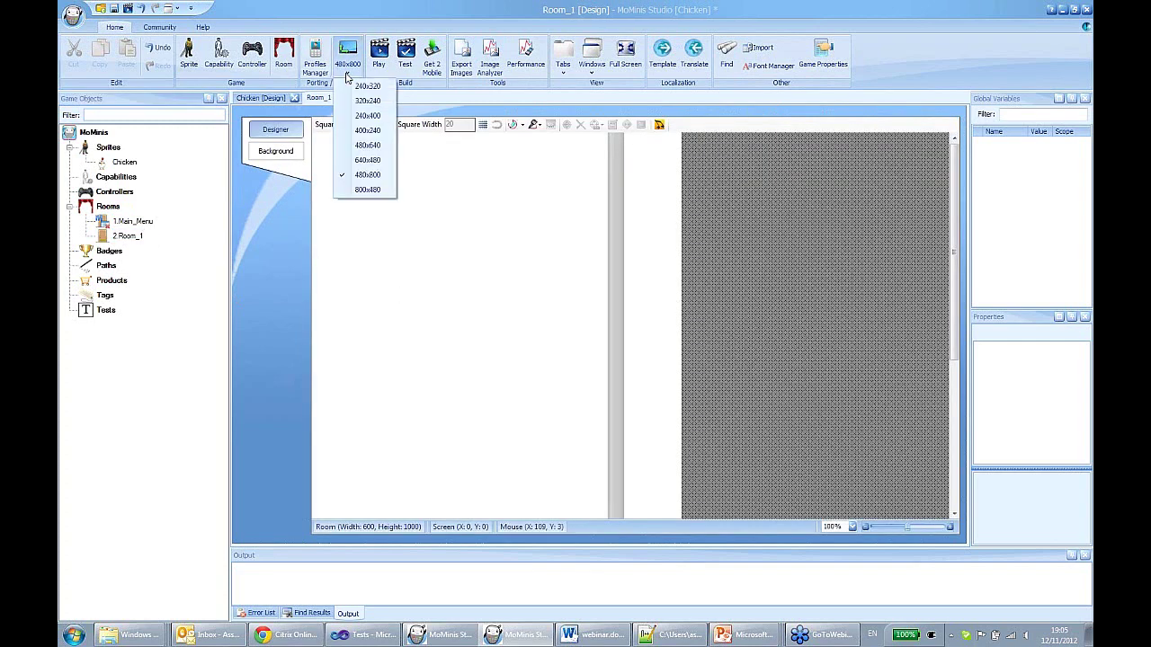
click(367, 190)
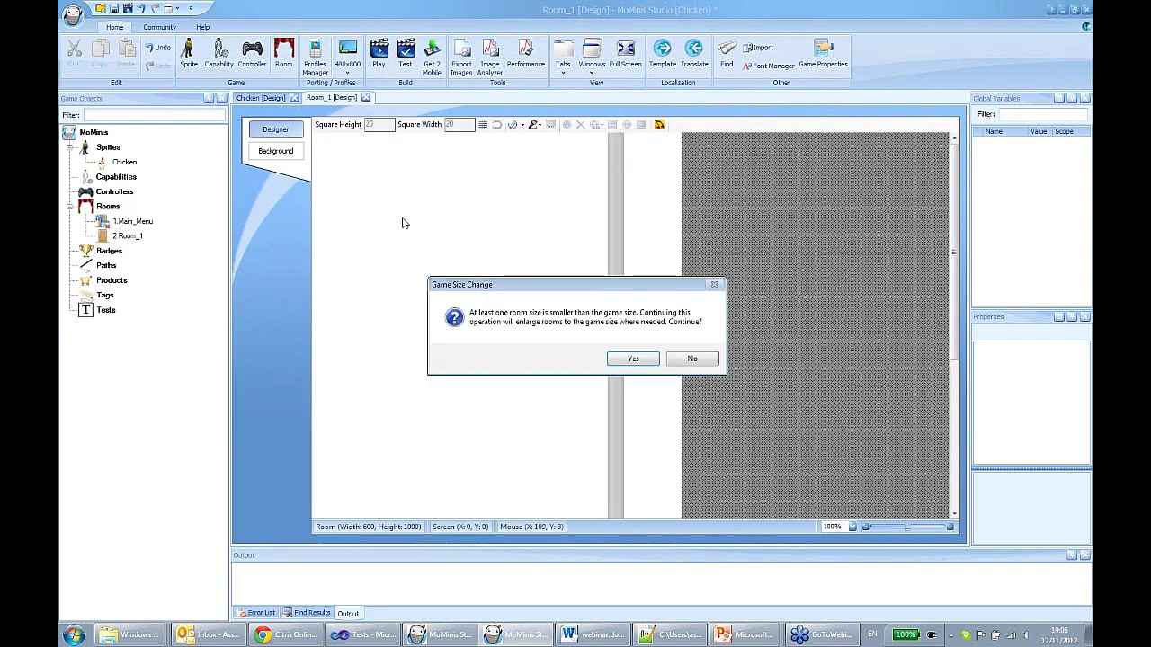
click(629, 359)
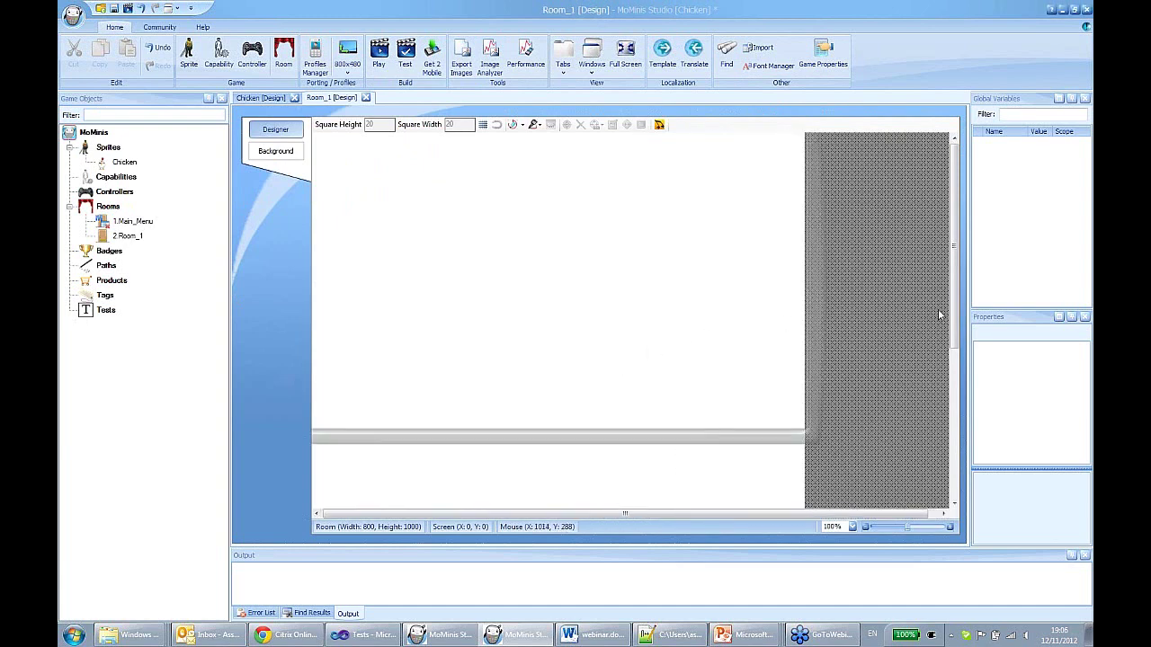
mouse_move(906, 527)
mouse_down()
mouse_move(884, 527)
mouse_move(905, 528)
mouse_up()
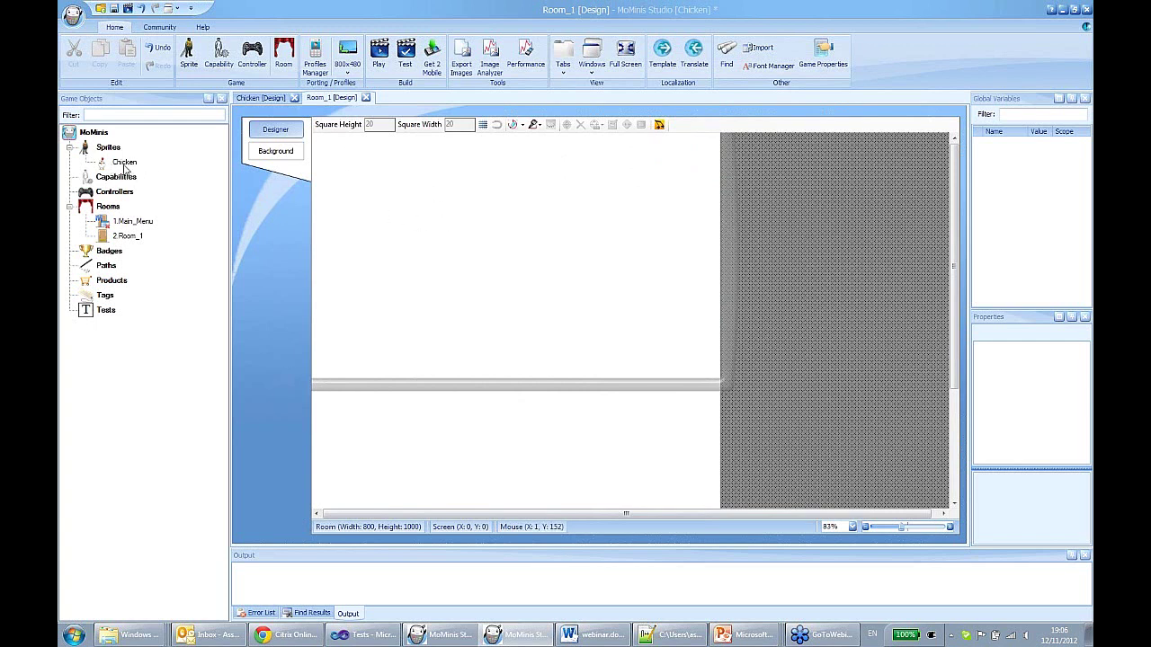
drag(105, 166, 367, 283)
Test-run the game via New Game, close the simulator, and open the Chicken sprite's design
click(429, 316)
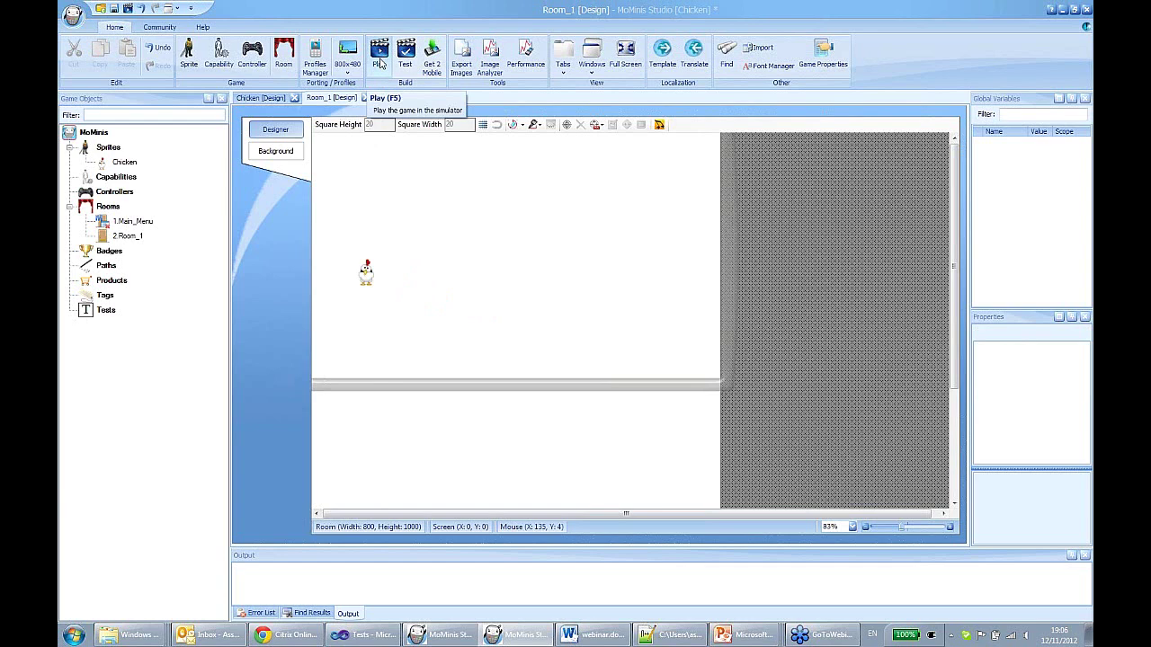
click(379, 60)
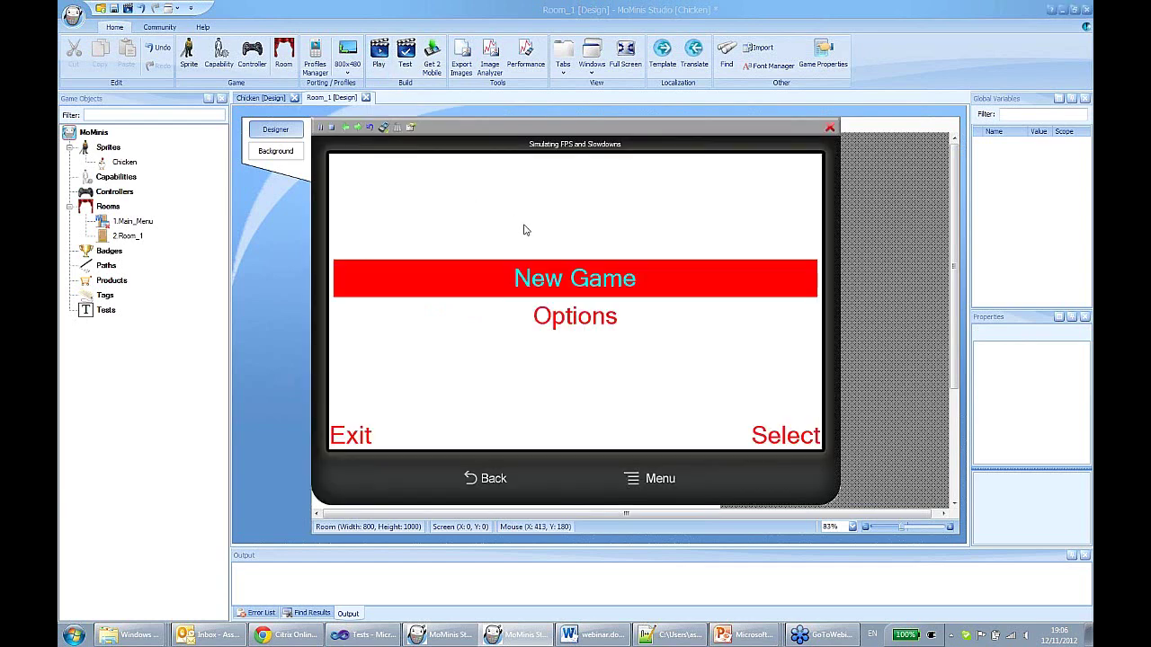
key(Return)
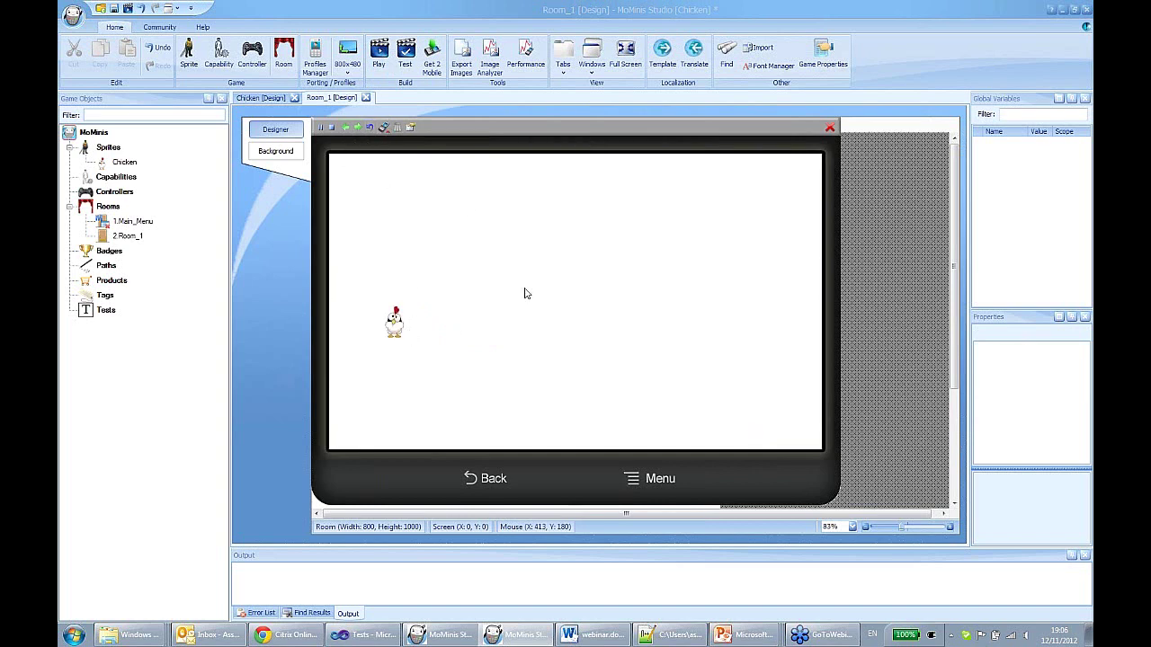
click(830, 129)
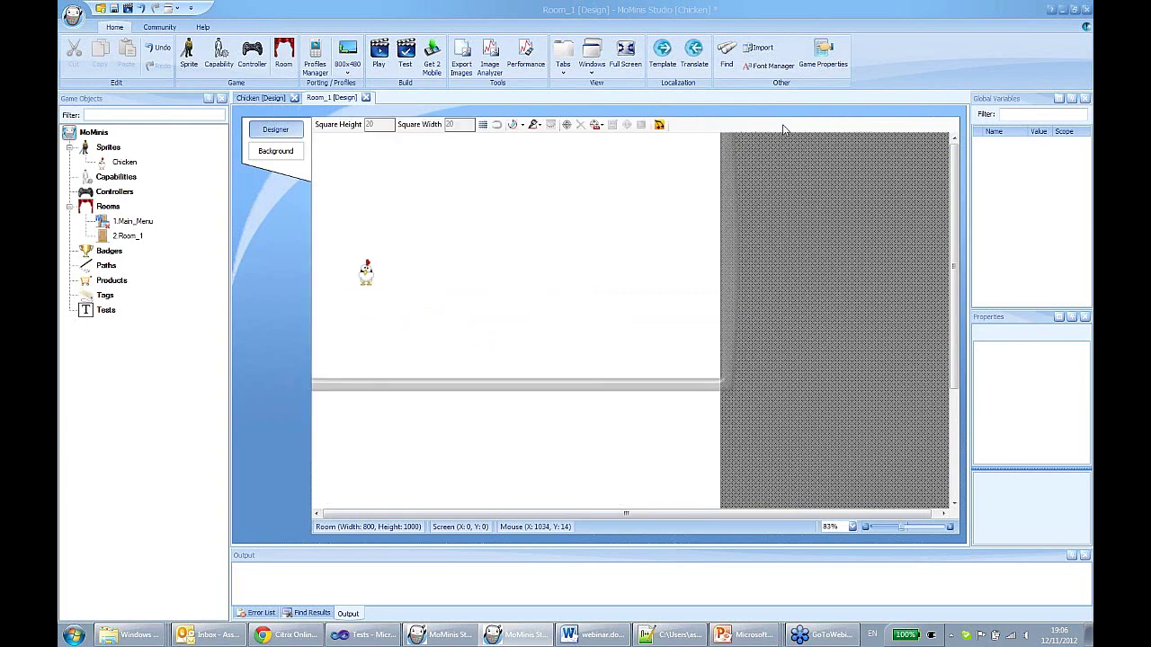
click(123, 163)
double_click(118, 168)
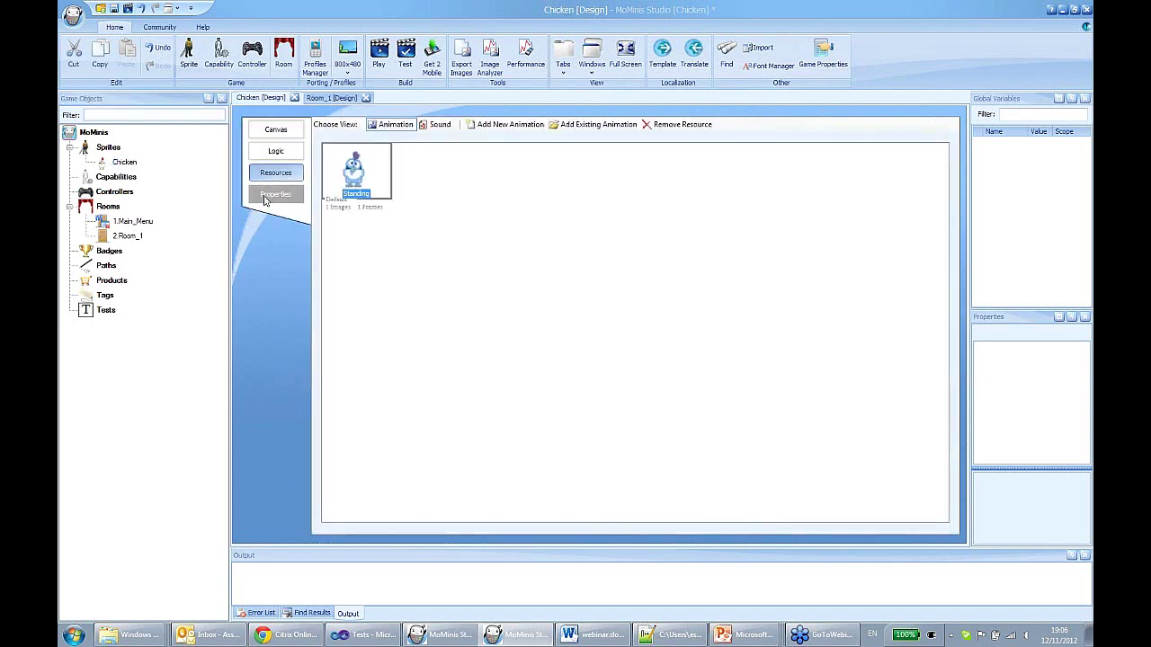
Create a Walking animation and import the six running-chicken images into its pool
click(509, 124)
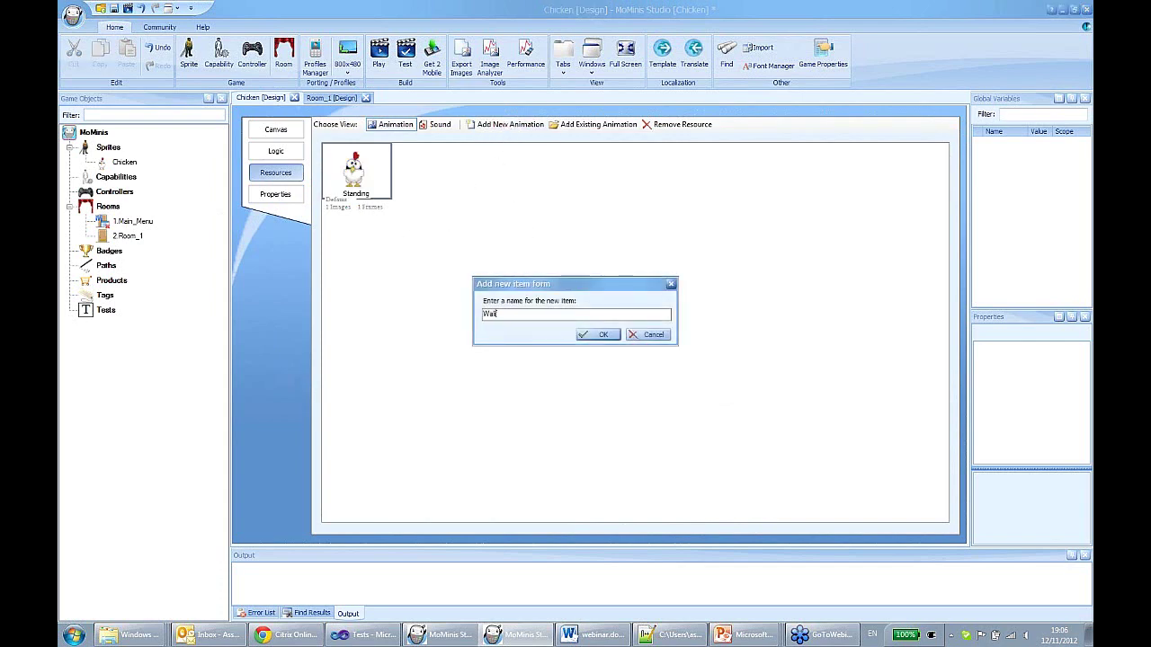
key(Return)
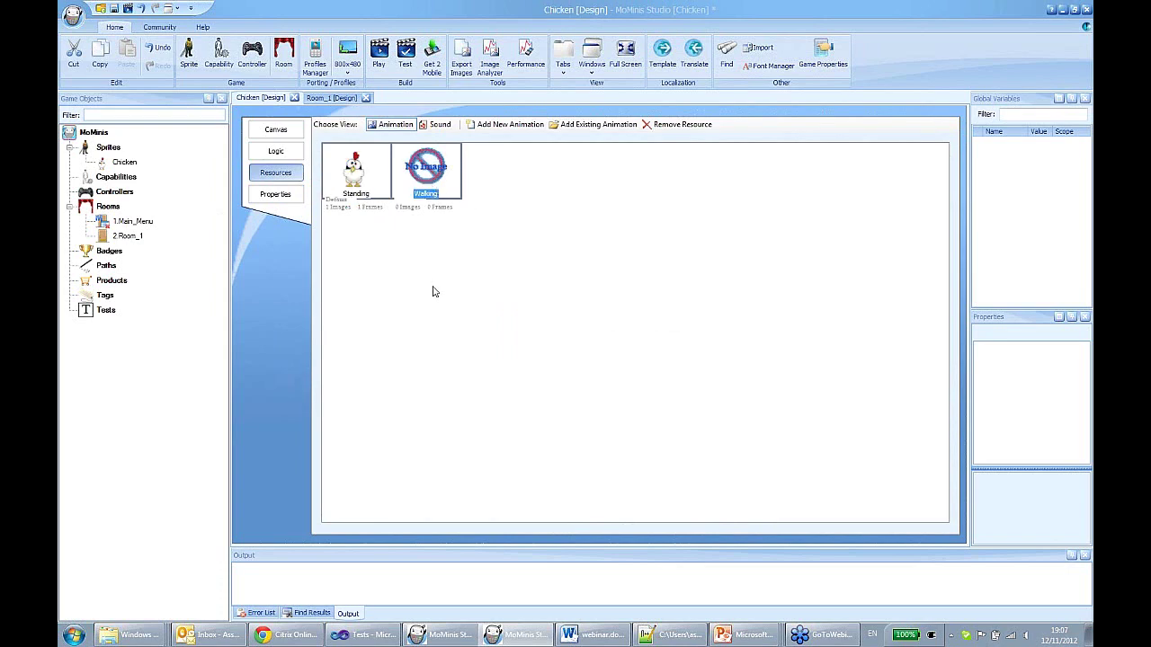
double_click(433, 184)
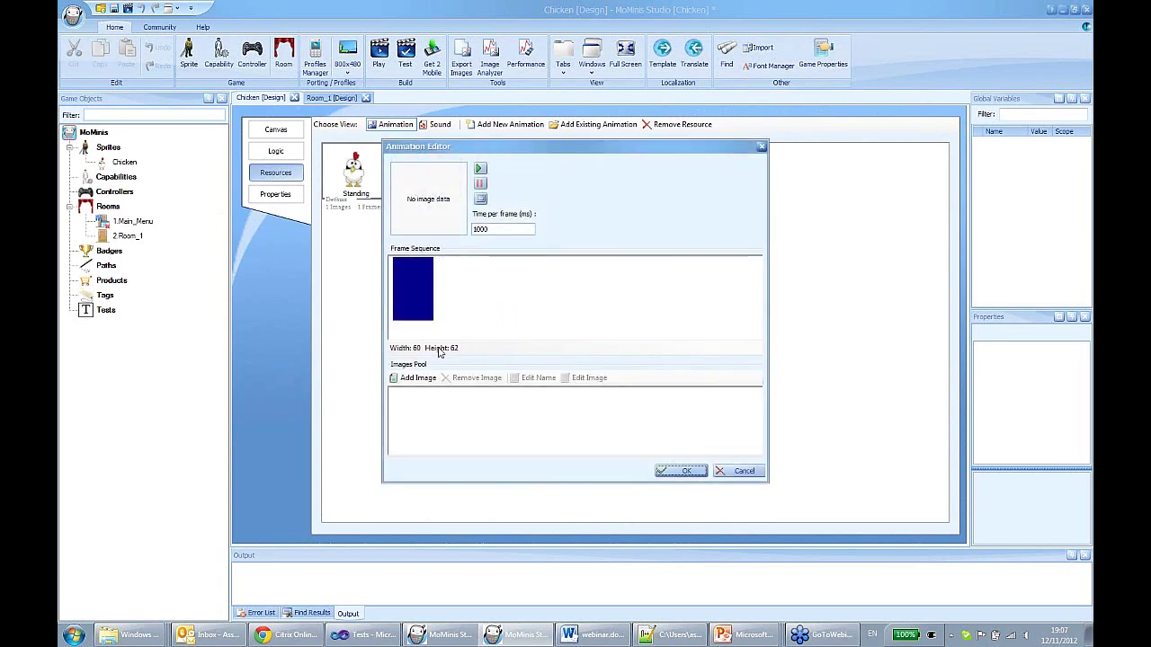
click(415, 377)
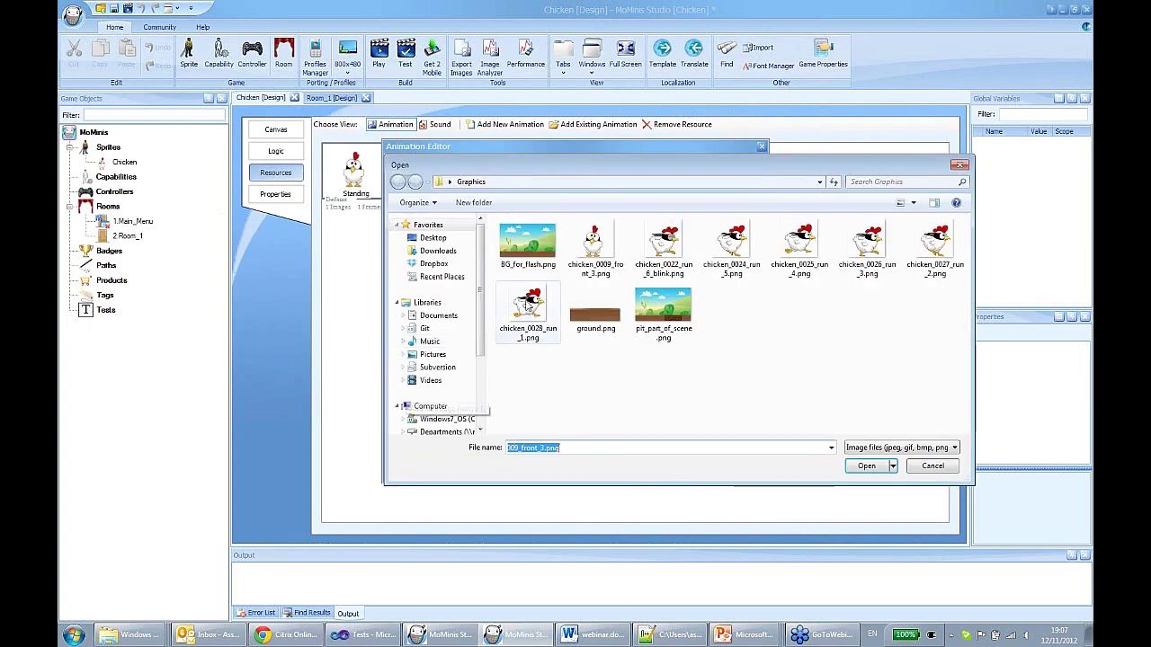
click(669, 251)
shift+click(533, 309)
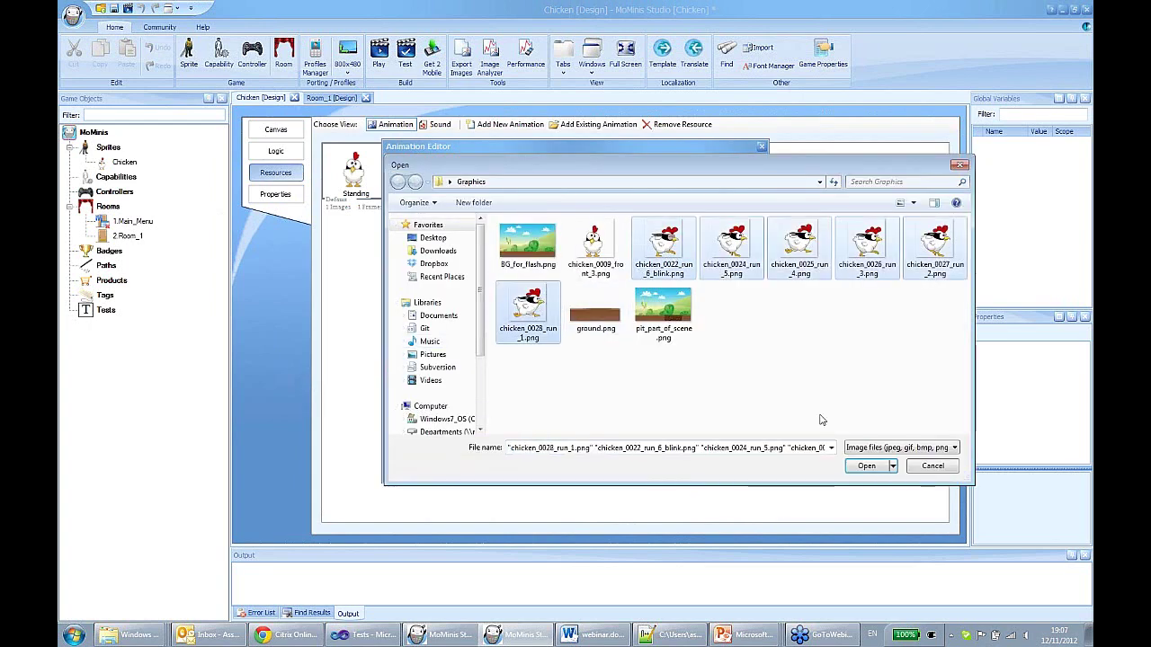
click(866, 466)
Clear the placeholder frame and add all six pool images to the Walking frame sequence
click(412, 436)
click(412, 435)
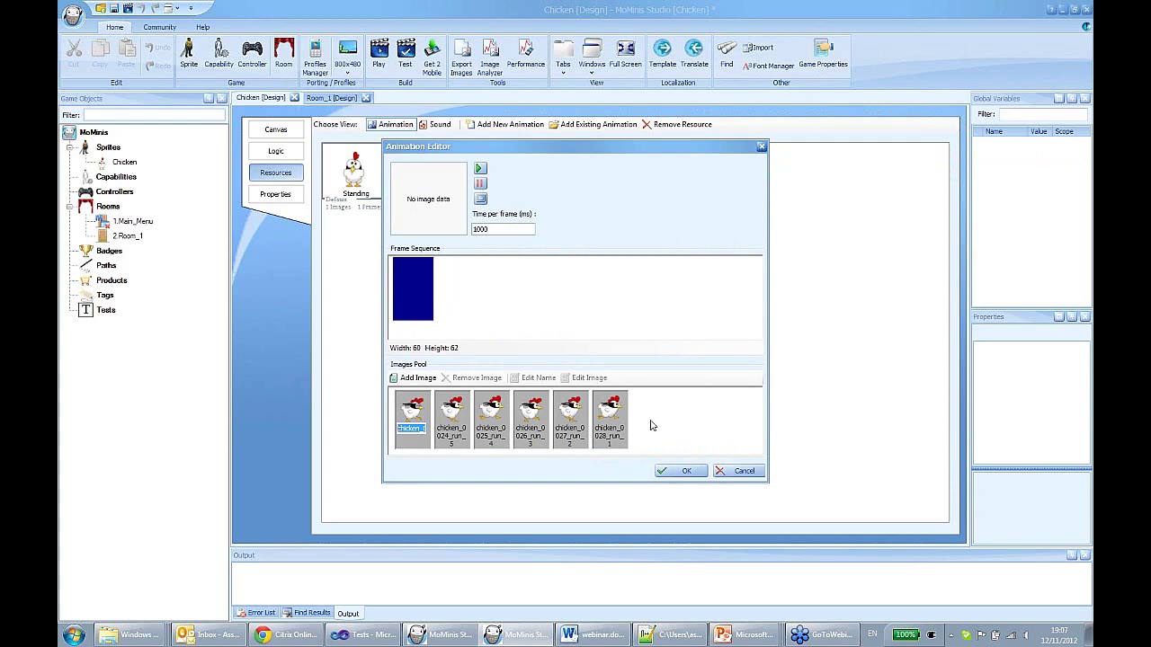
click(652, 426)
click(585, 446)
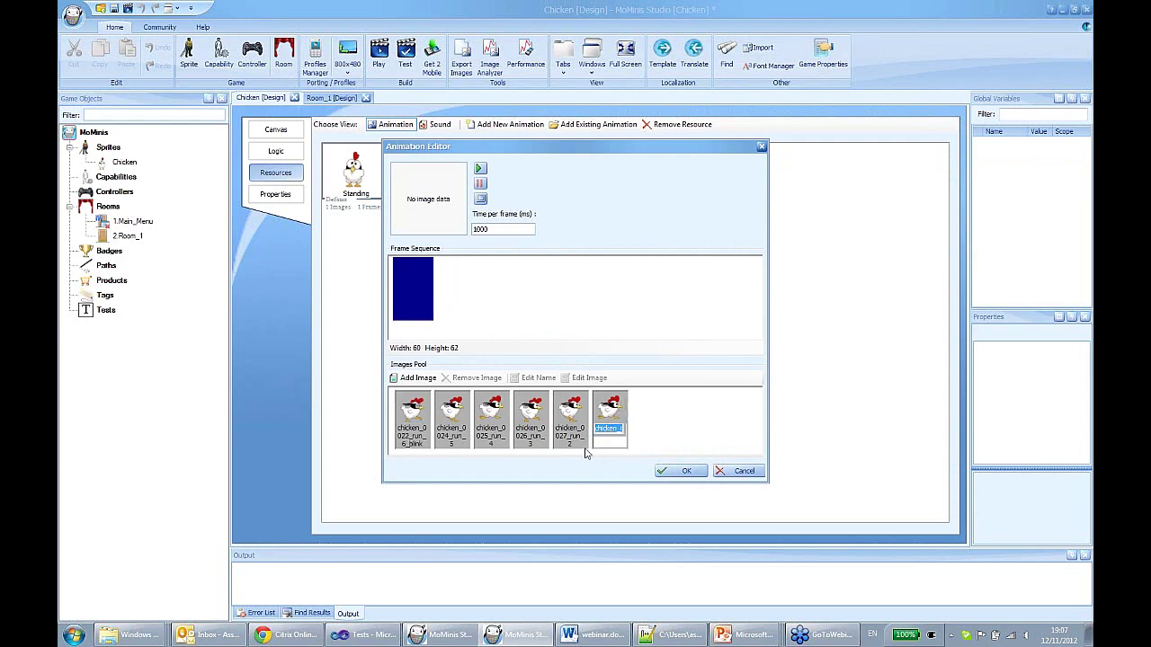
click(538, 304)
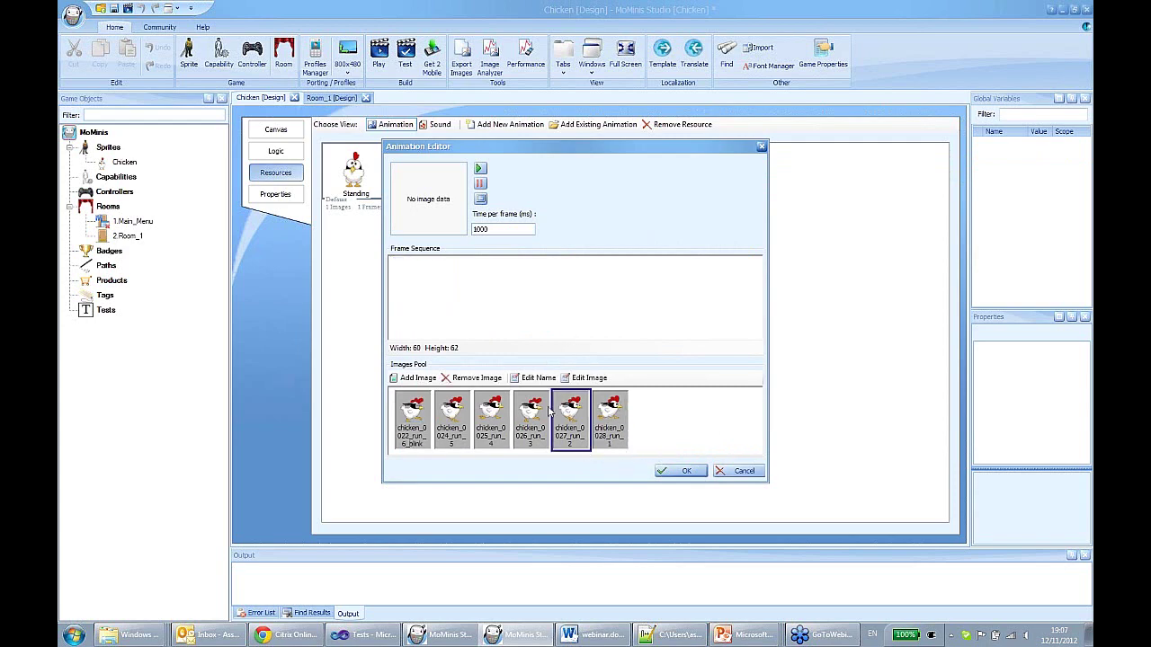
click(643, 431)
key(ctrl+a)
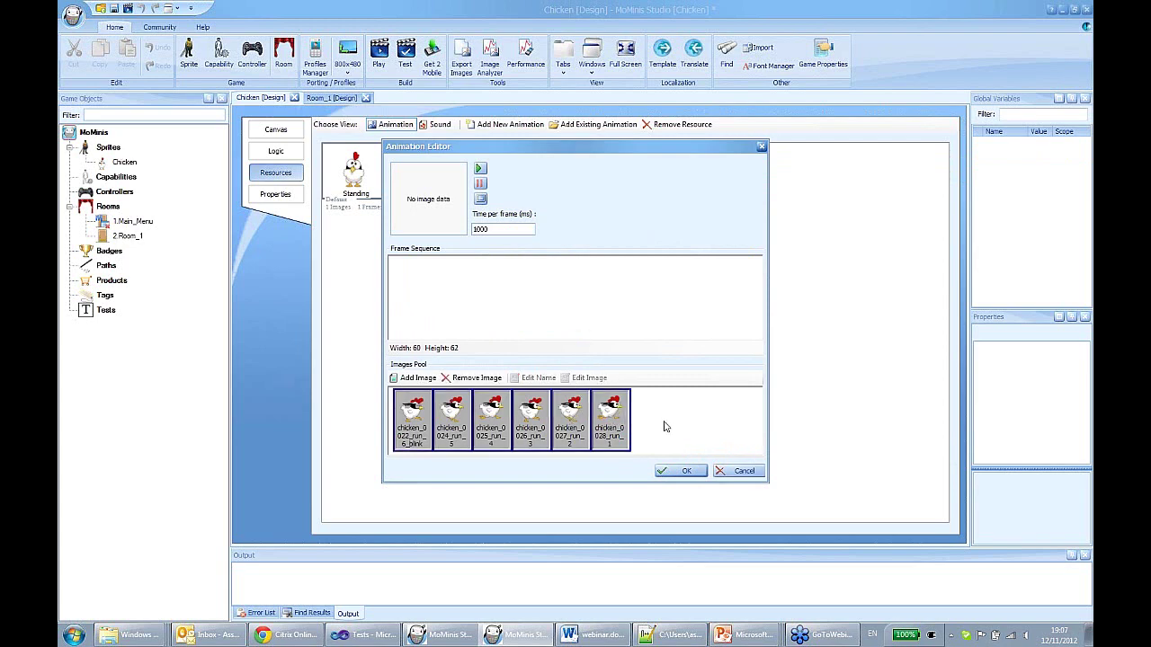
click(643, 417)
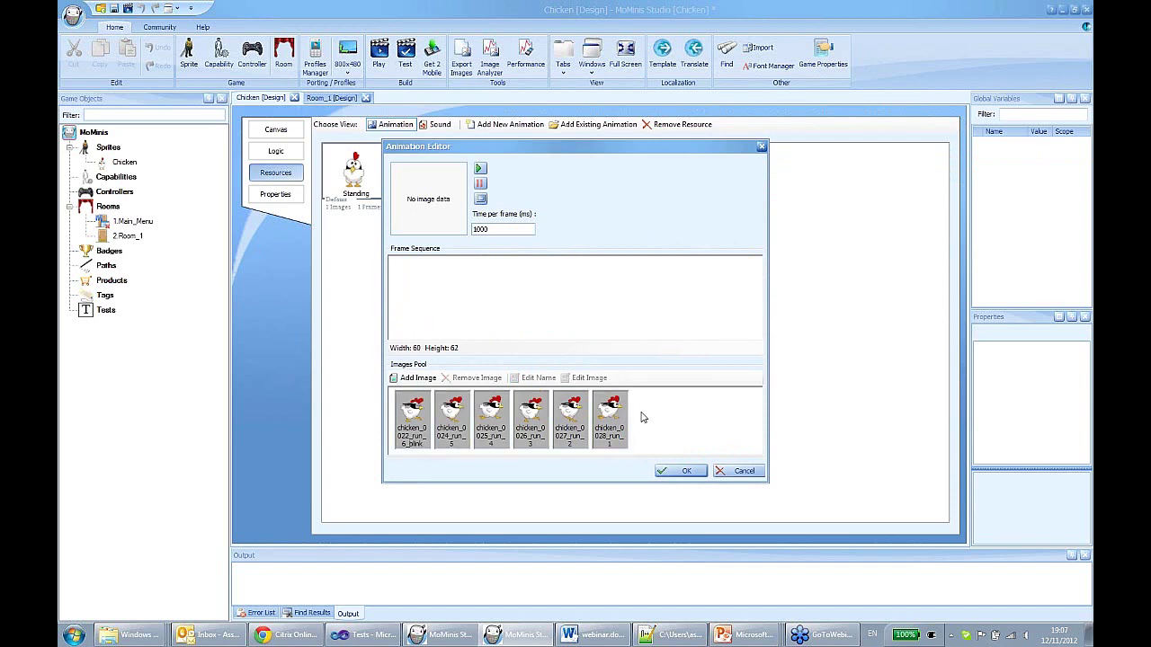
key(ctrl+a)
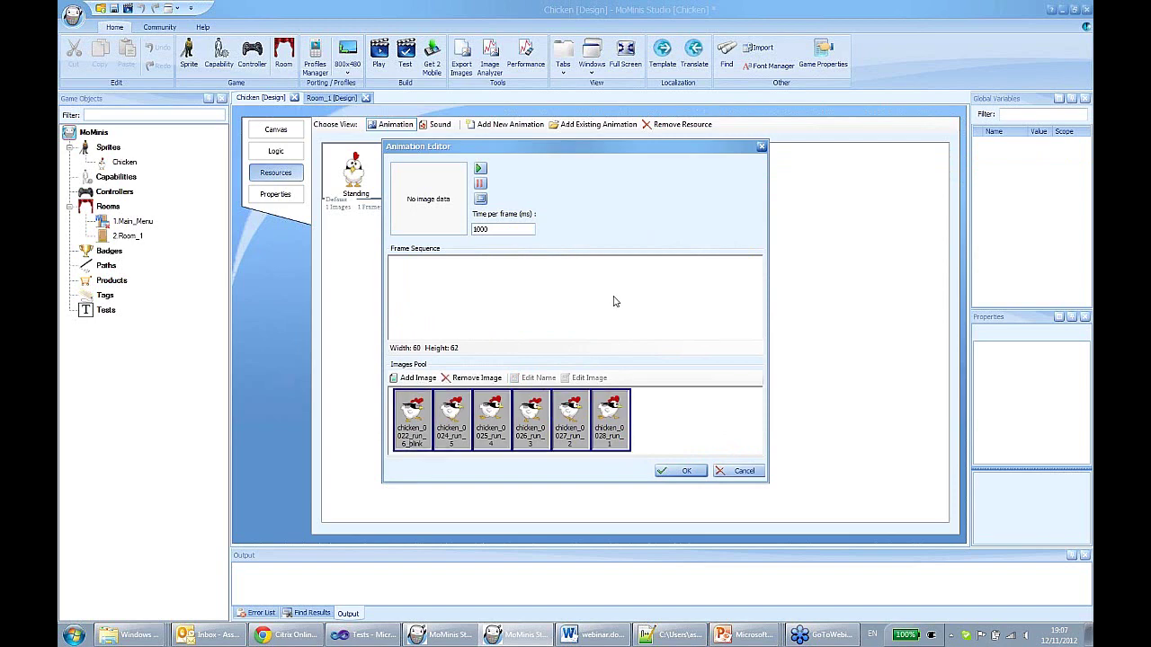
drag(610, 410, 578, 306)
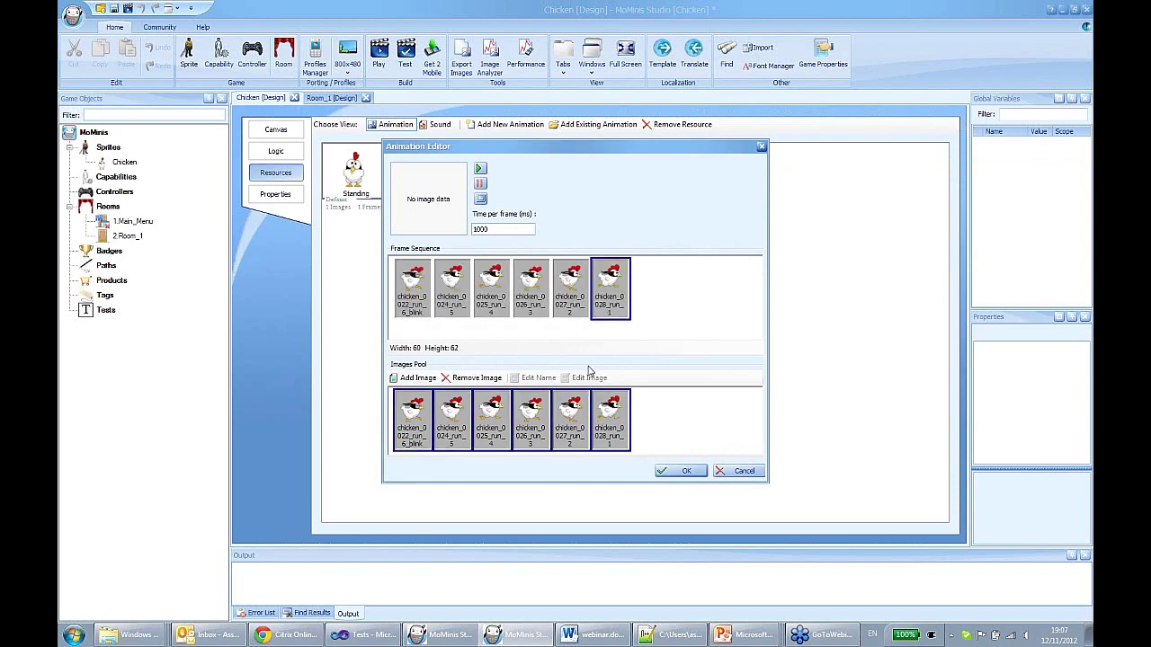
Set Walking's time per frame to 80 ms, preview it, and save the animation
click(407, 278)
click(442, 292)
click(496, 295)
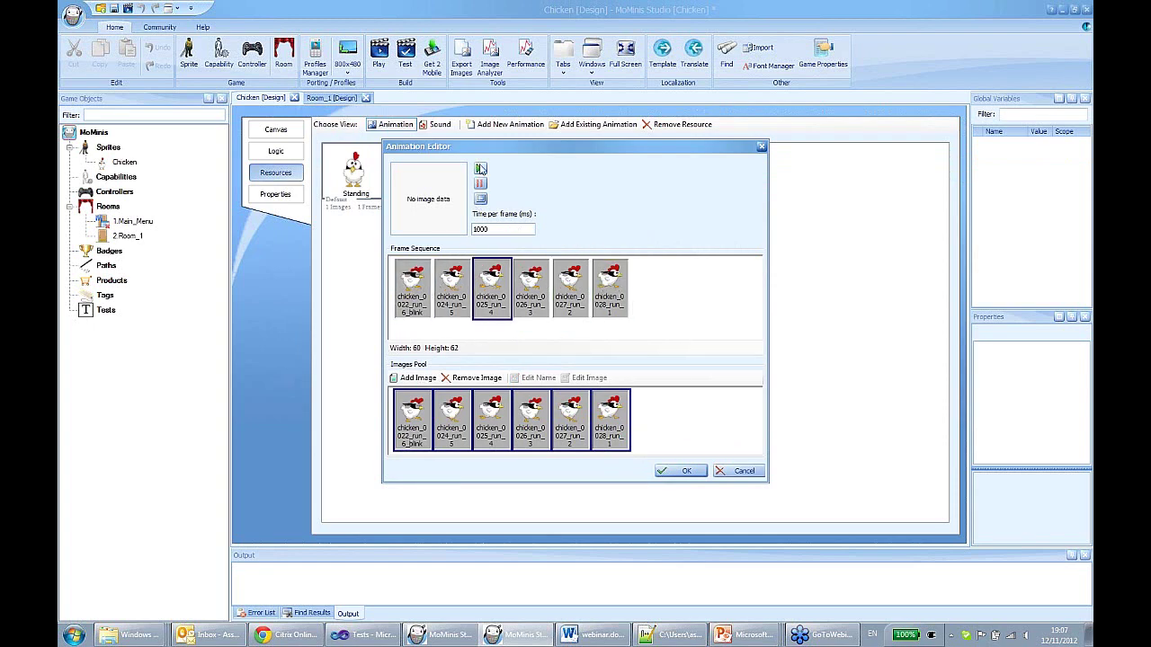
click(480, 168)
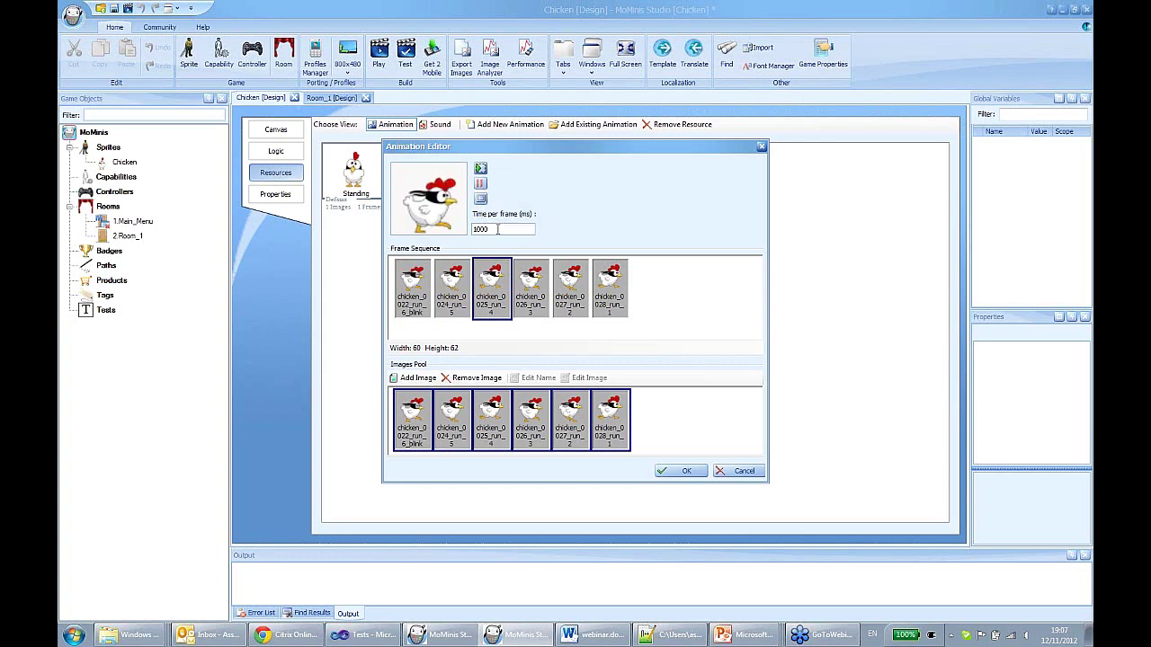
click(493, 228)
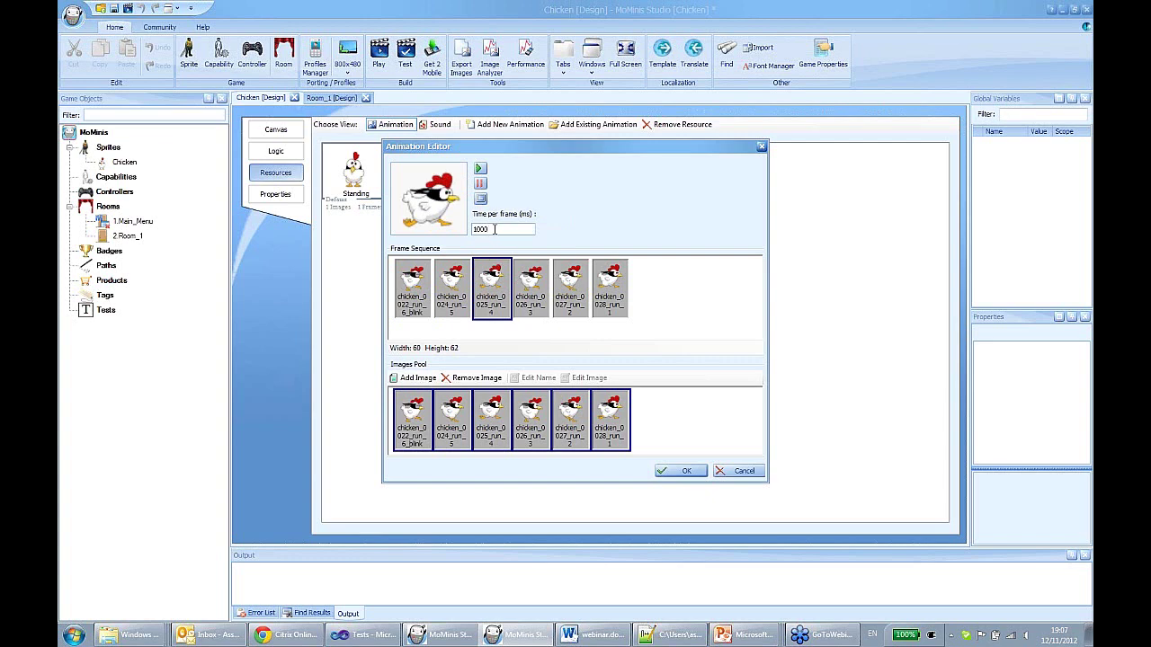
drag(495, 229, 459, 228)
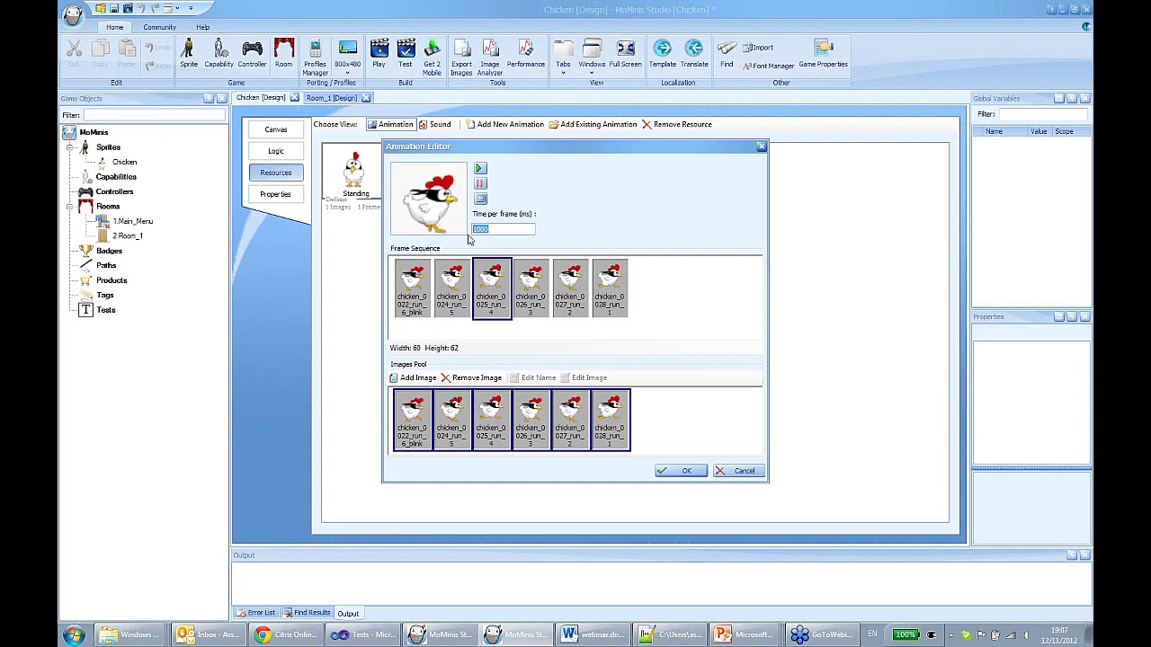
text(80)
click(481, 169)
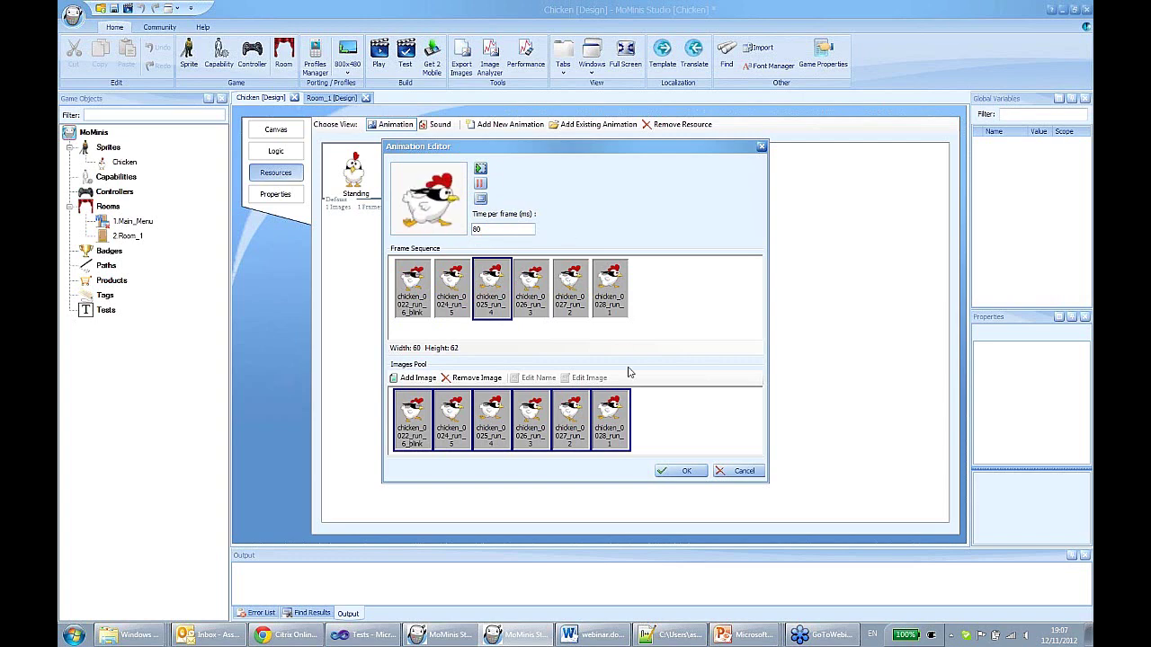
click(672, 471)
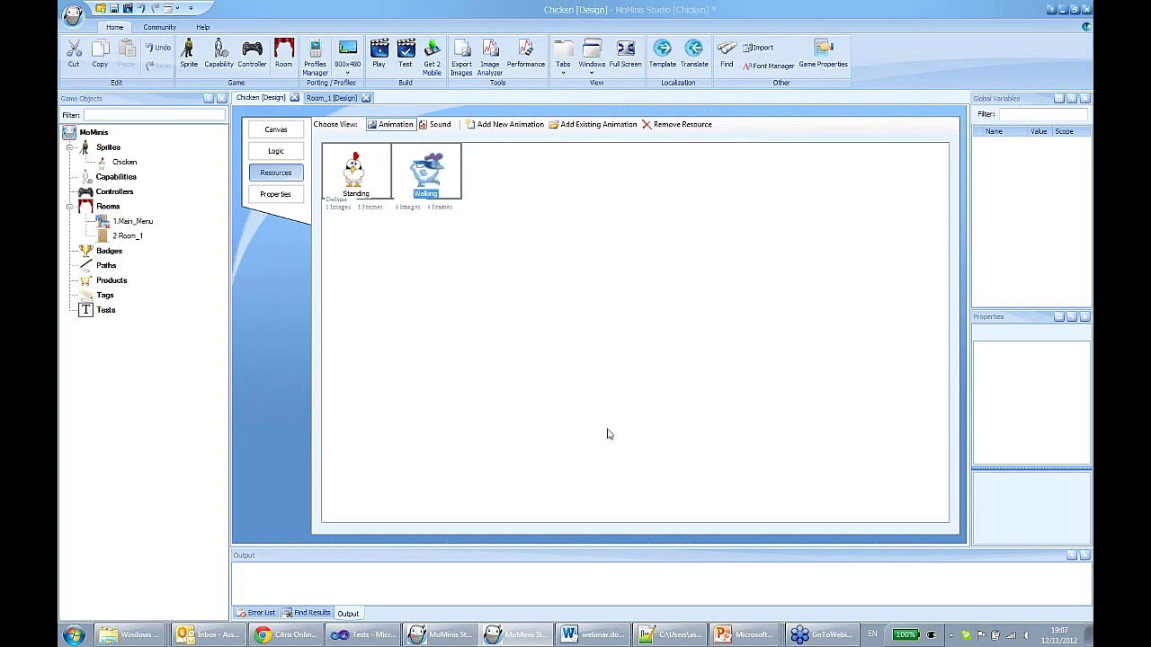
Place a Chicken instance on Room_1's left side and return to the Chicken design
click(360, 186)
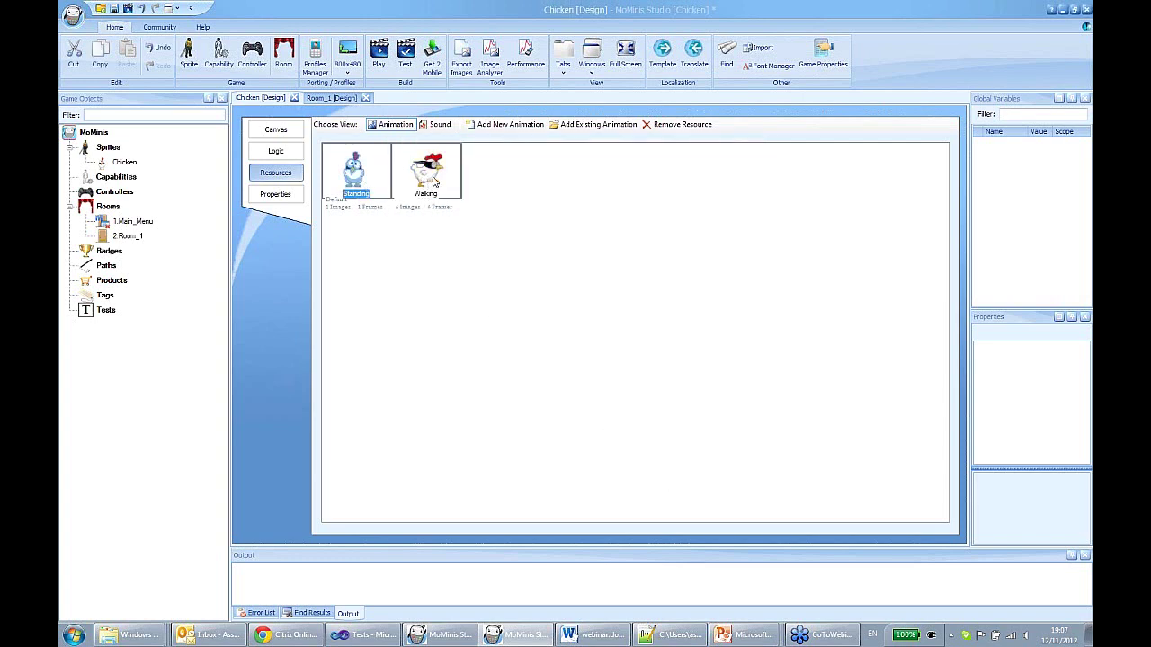
click(126, 162)
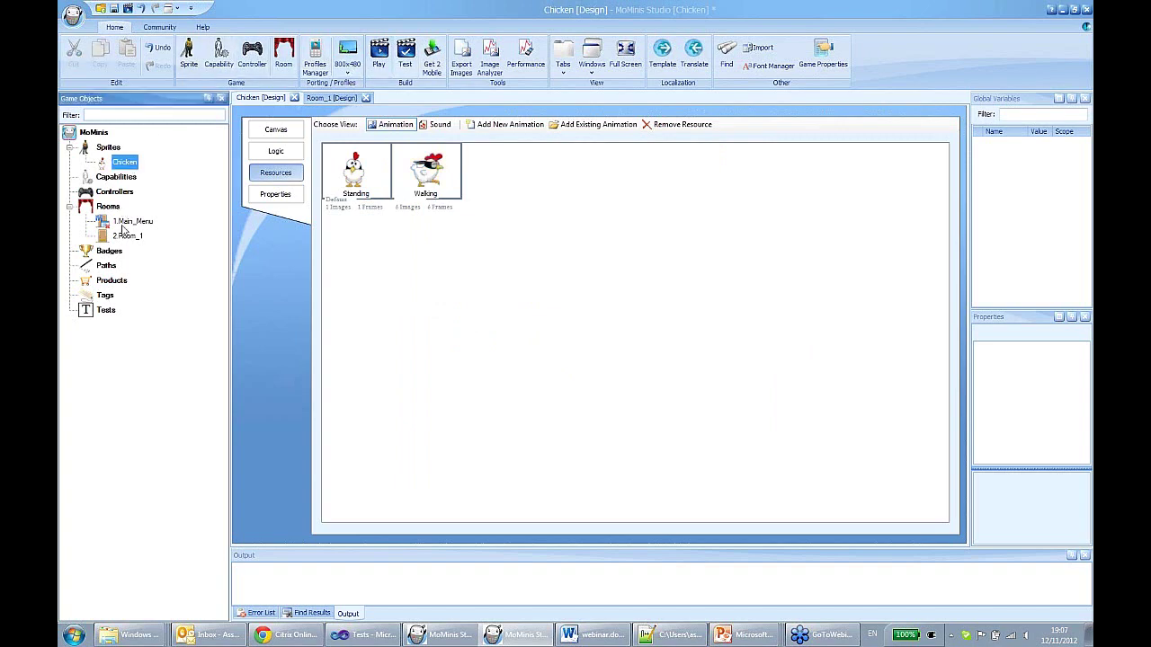
double_click(127, 236)
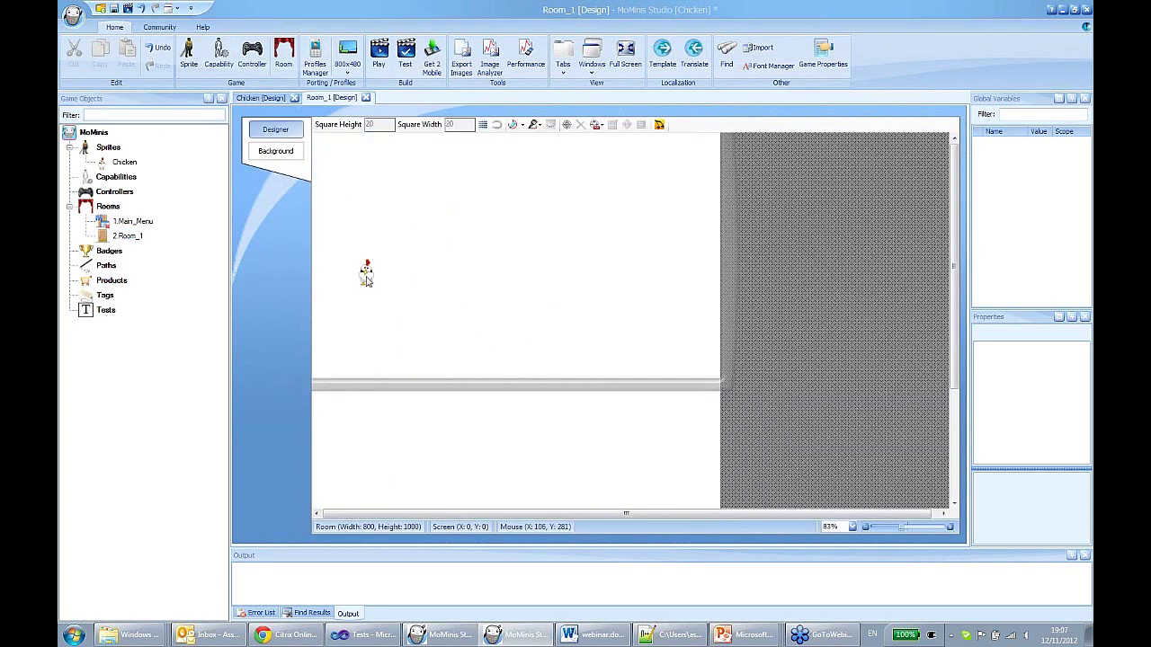
drag(366, 279, 366, 278)
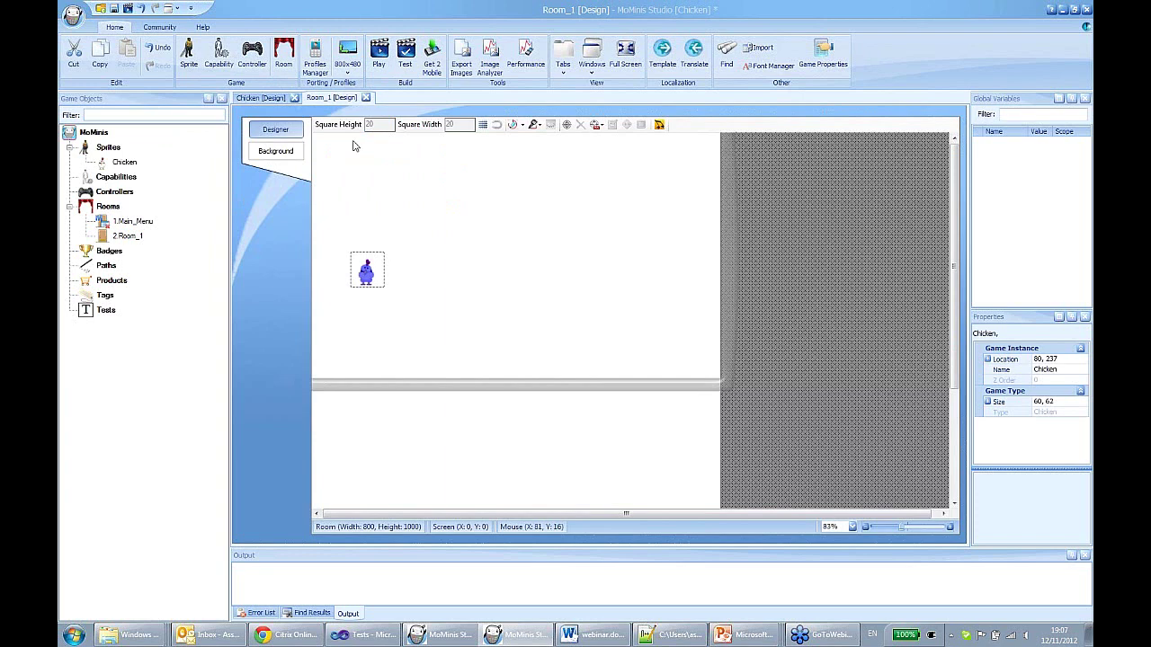
double_click(125, 163)
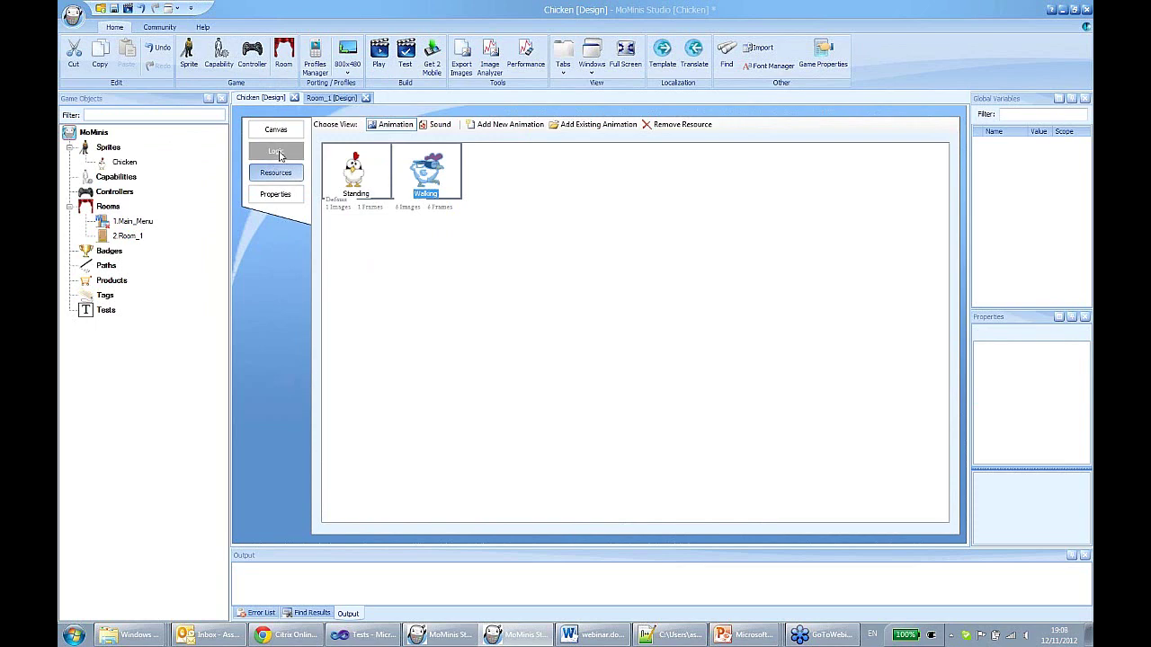
Open the Chicken's Logic view and select its Created event
click(276, 154)
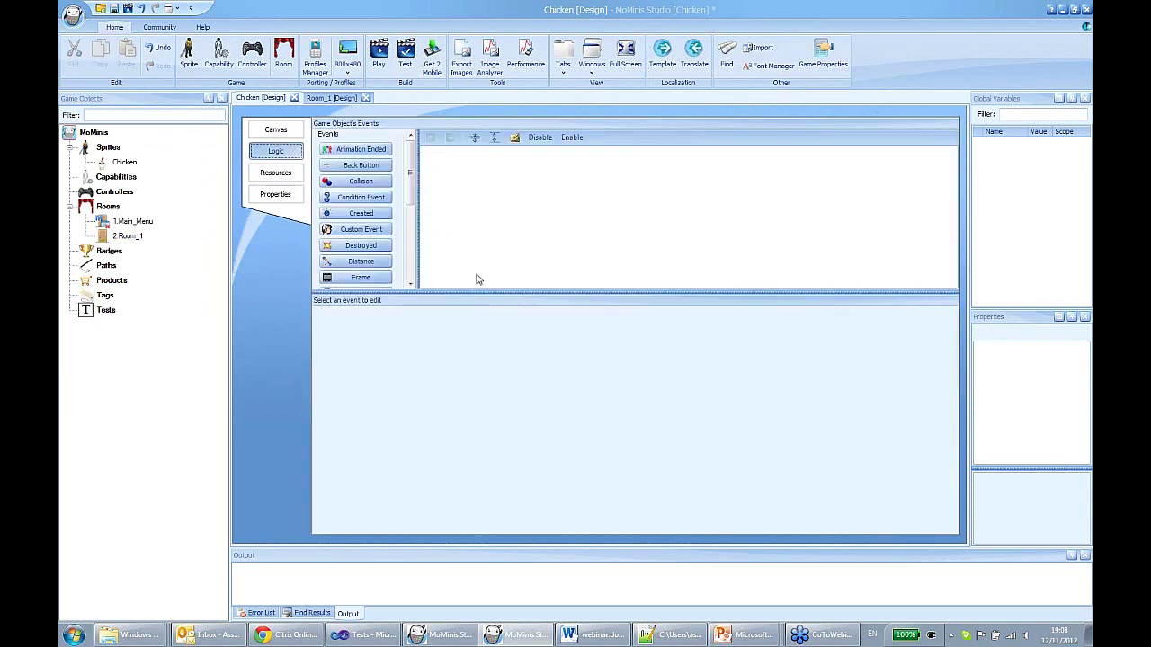
drag(520, 292, 522, 340)
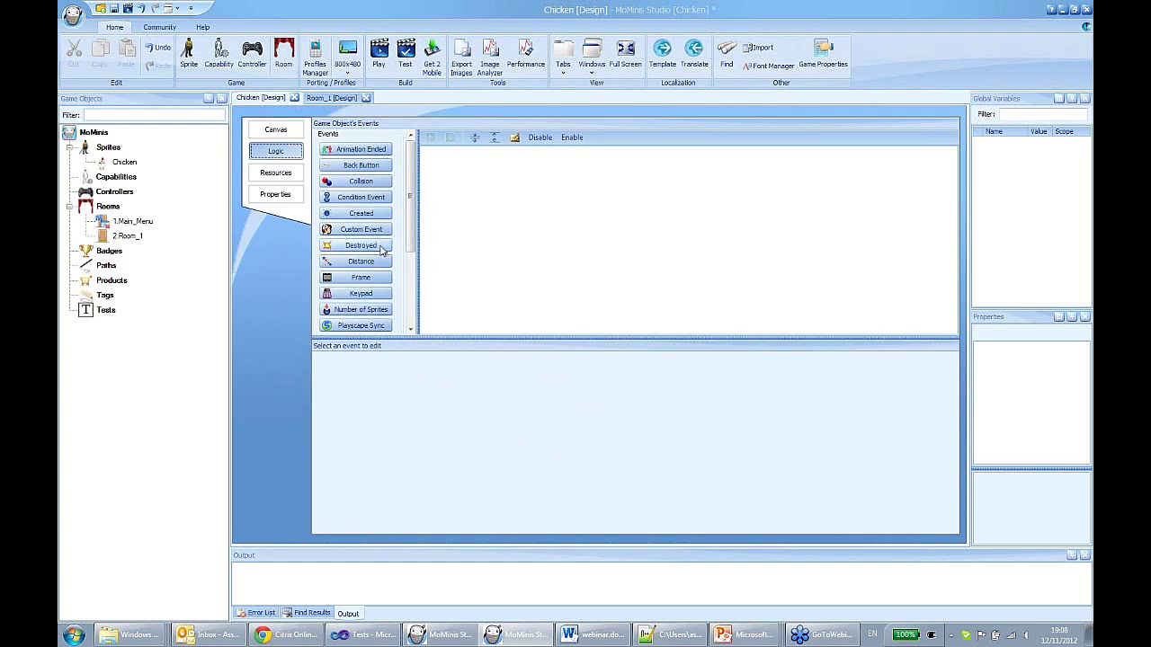
drag(410, 236, 402, 309)
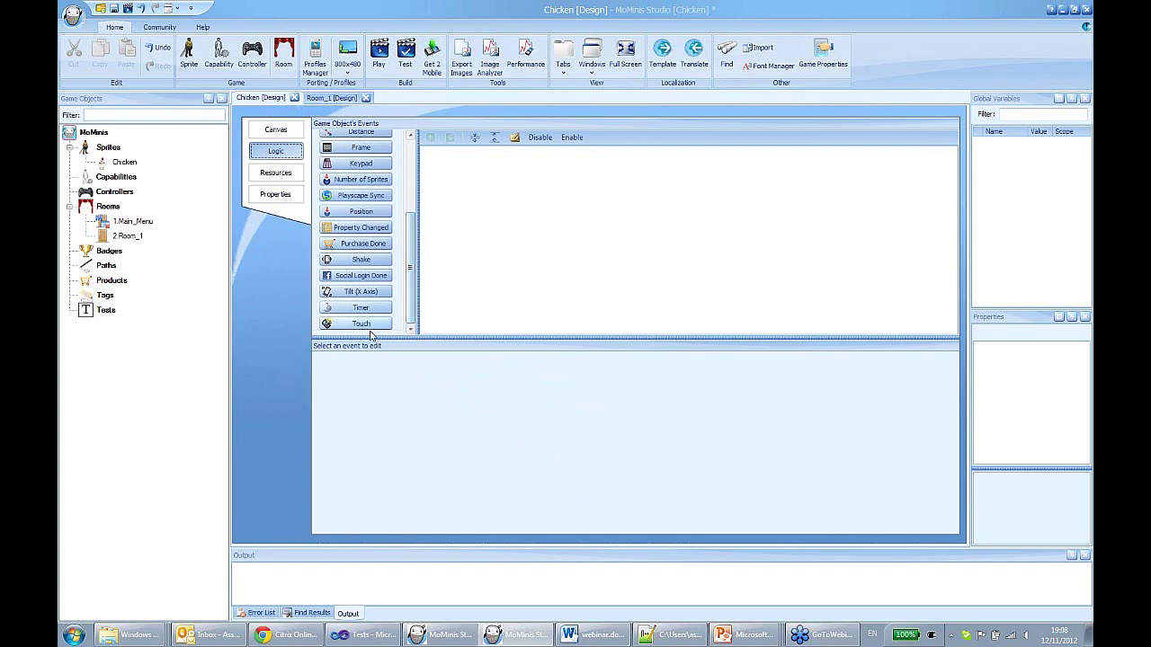
drag(411, 314, 500, 175)
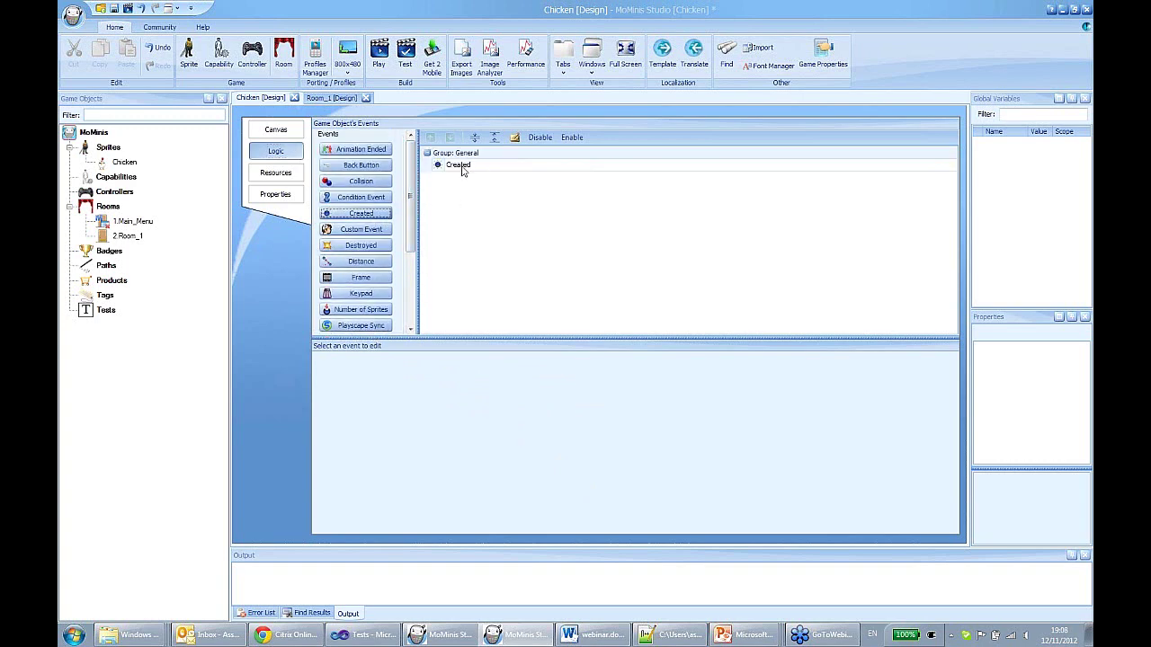
click(462, 167)
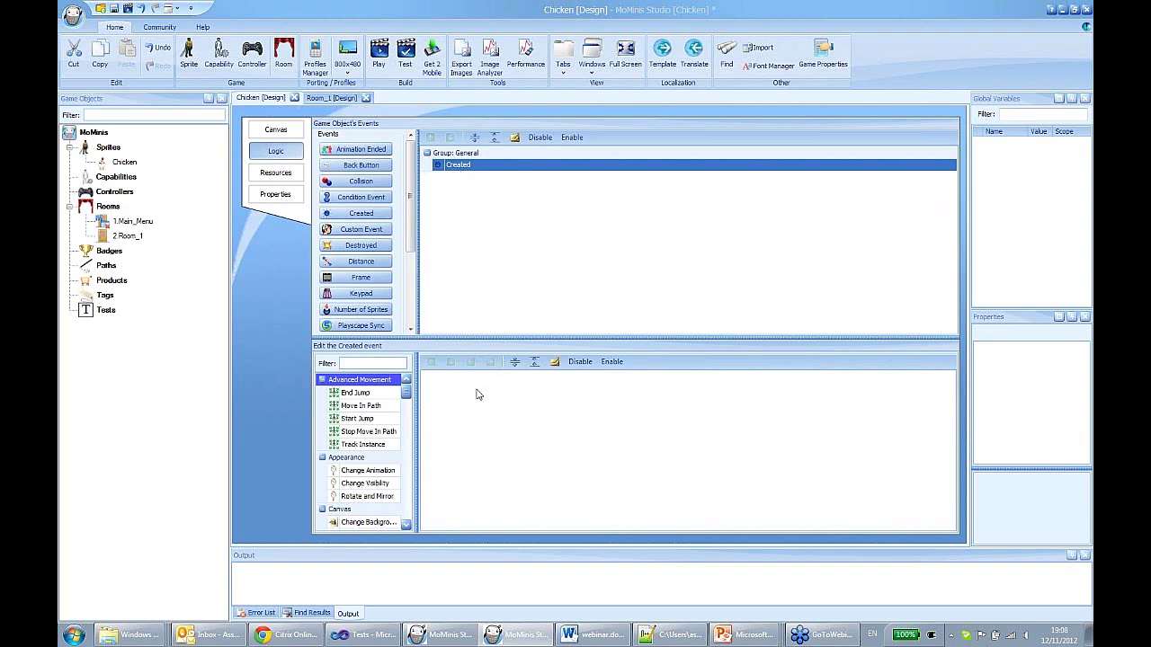
Filter actions for 'anim' and add Change Animation of Self to Walking
scroll(407, 392, down, 10)
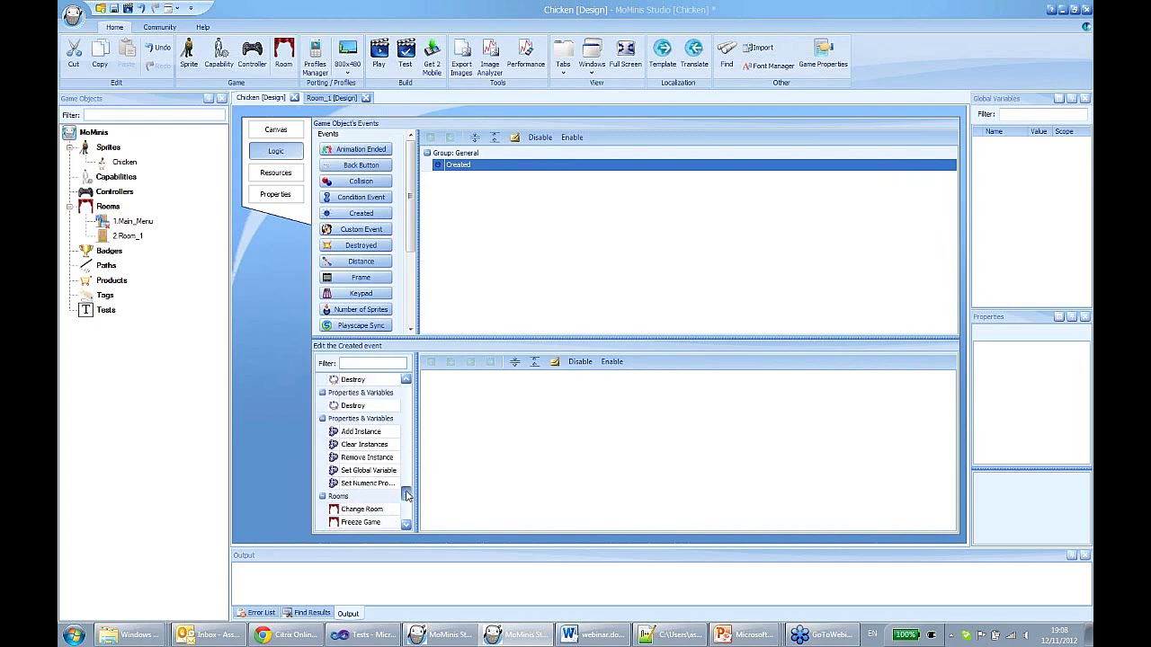
scroll(407, 393, up, 15)
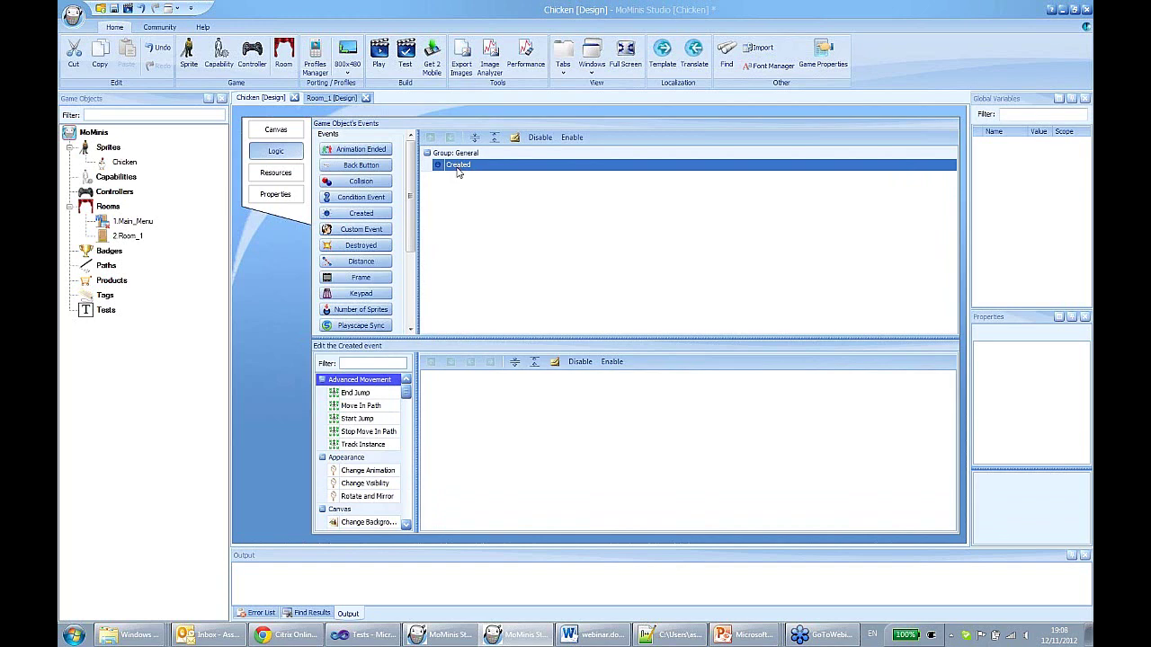
click(374, 362)
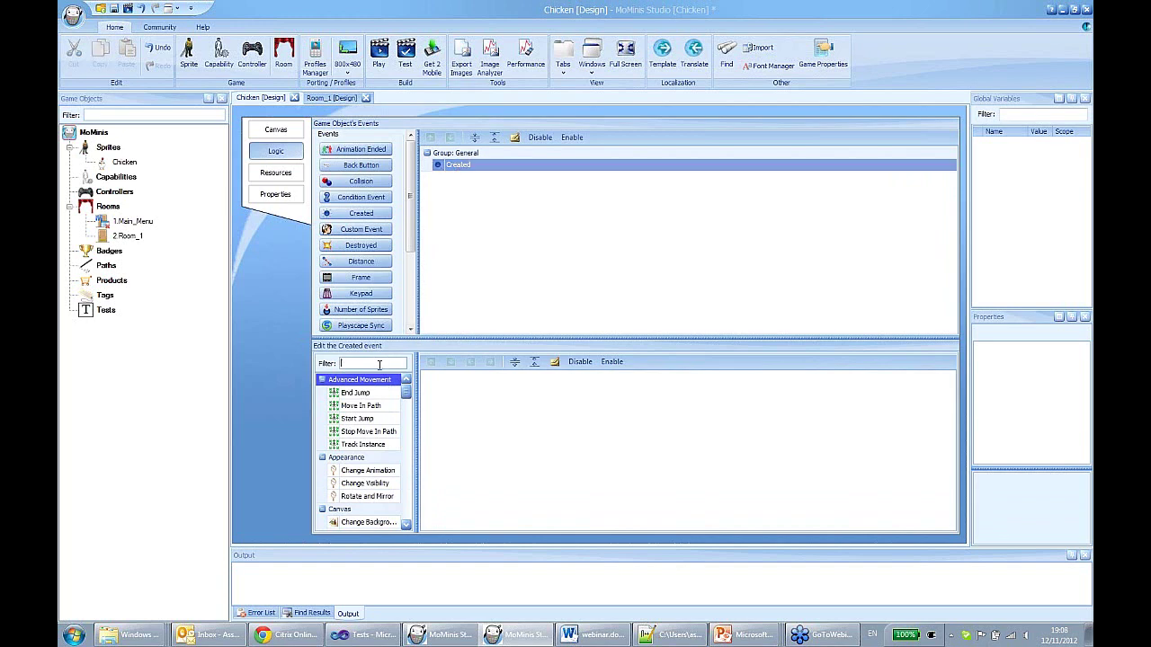
text(anim)
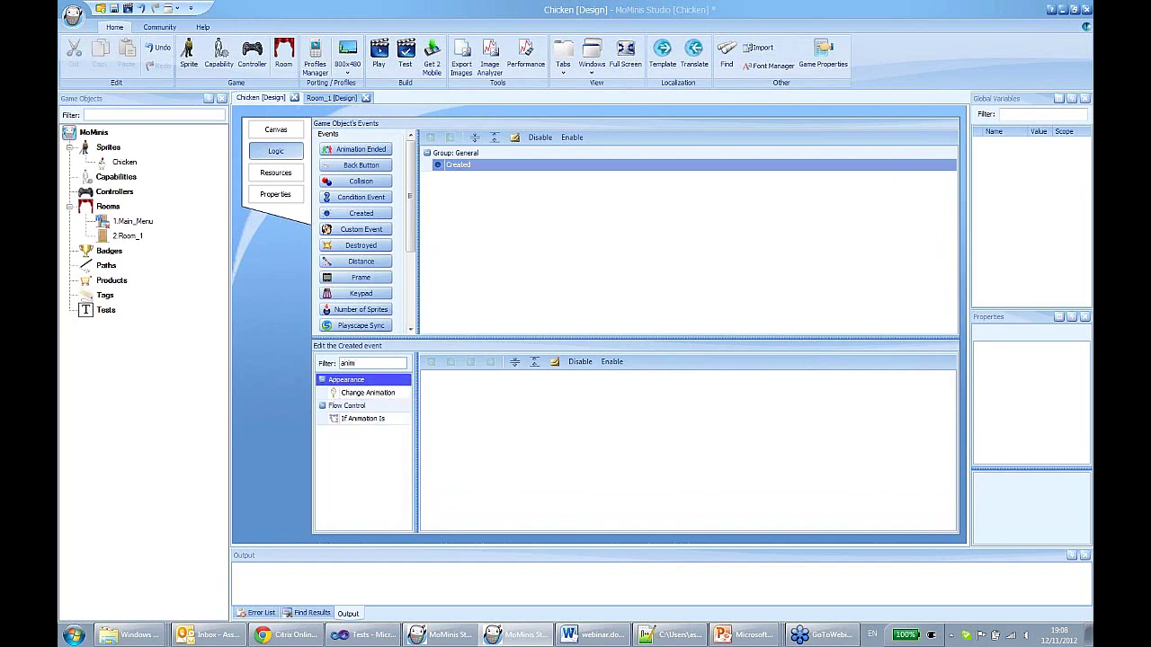
double_click(386, 397)
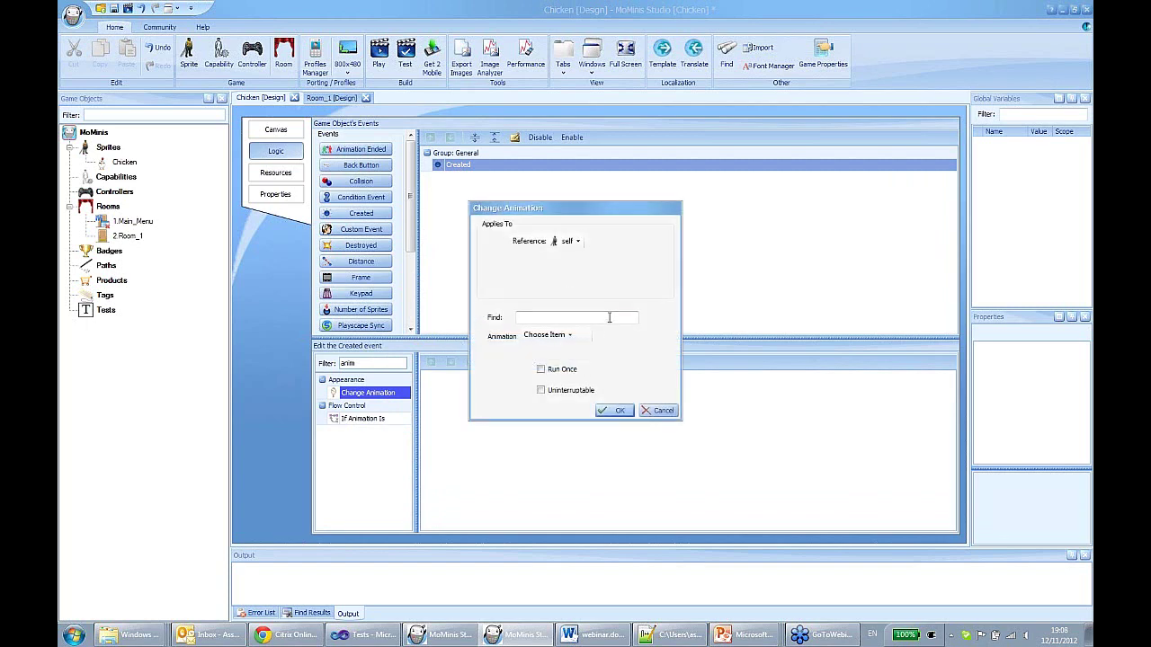
click(578, 245)
click(532, 268)
click(578, 243)
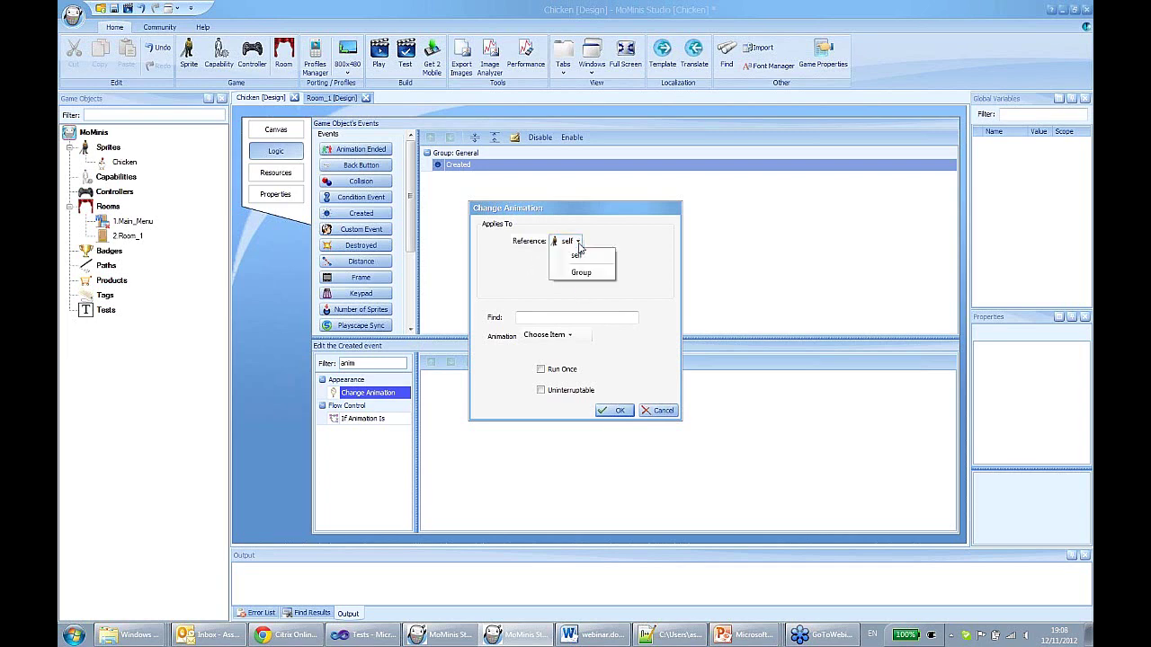
click(581, 267)
click(575, 335)
click(558, 363)
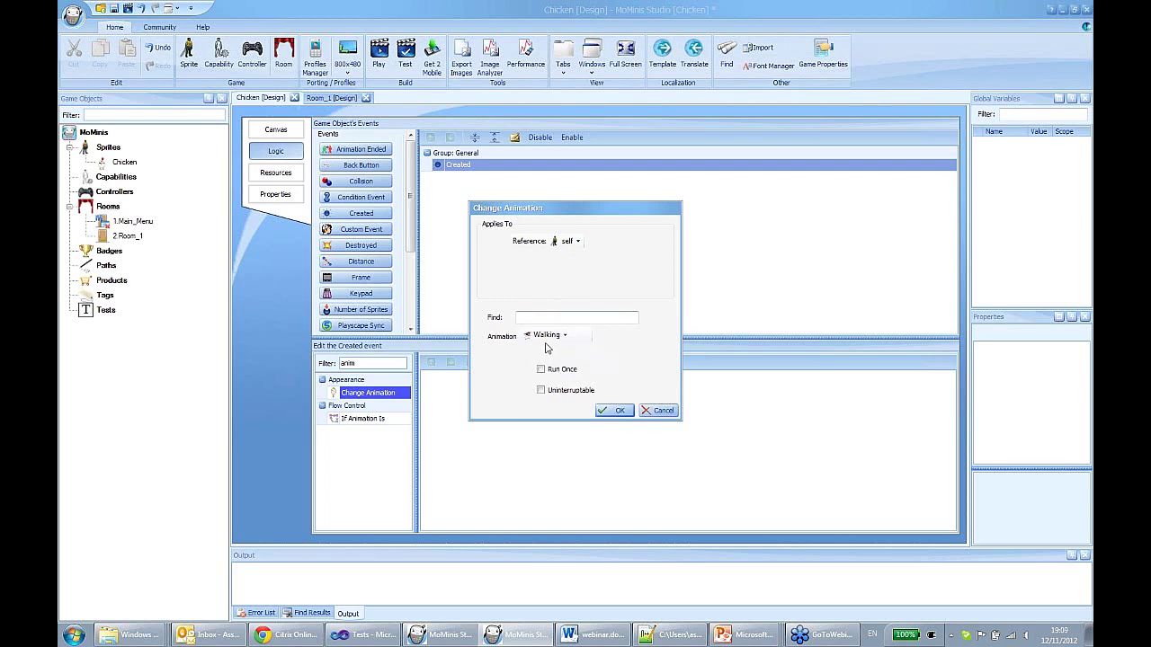
click(616, 410)
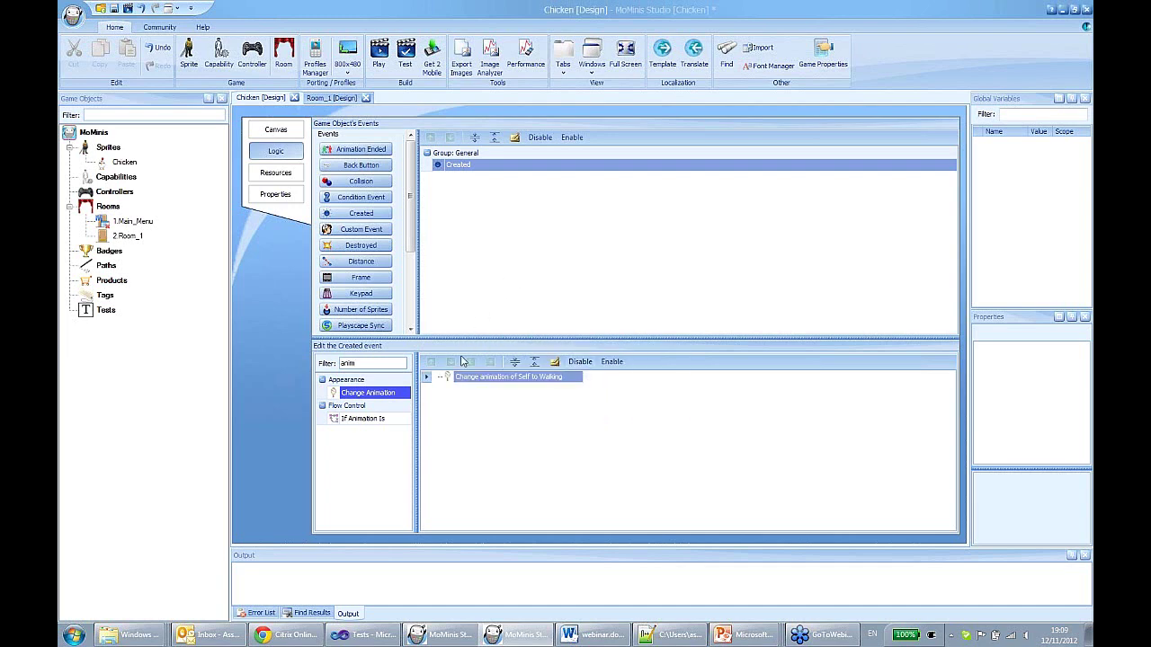
Check the chicken in Room_1, then return to the Chicken's logic and select the new action
double_click(127, 236)
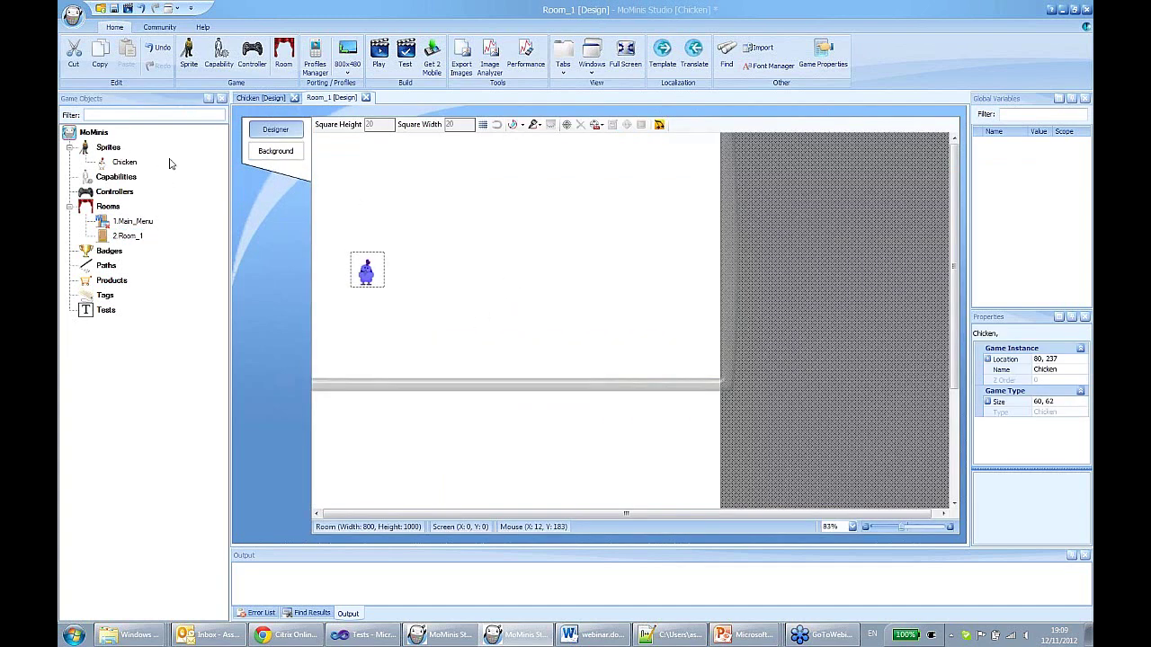
double_click(121, 164)
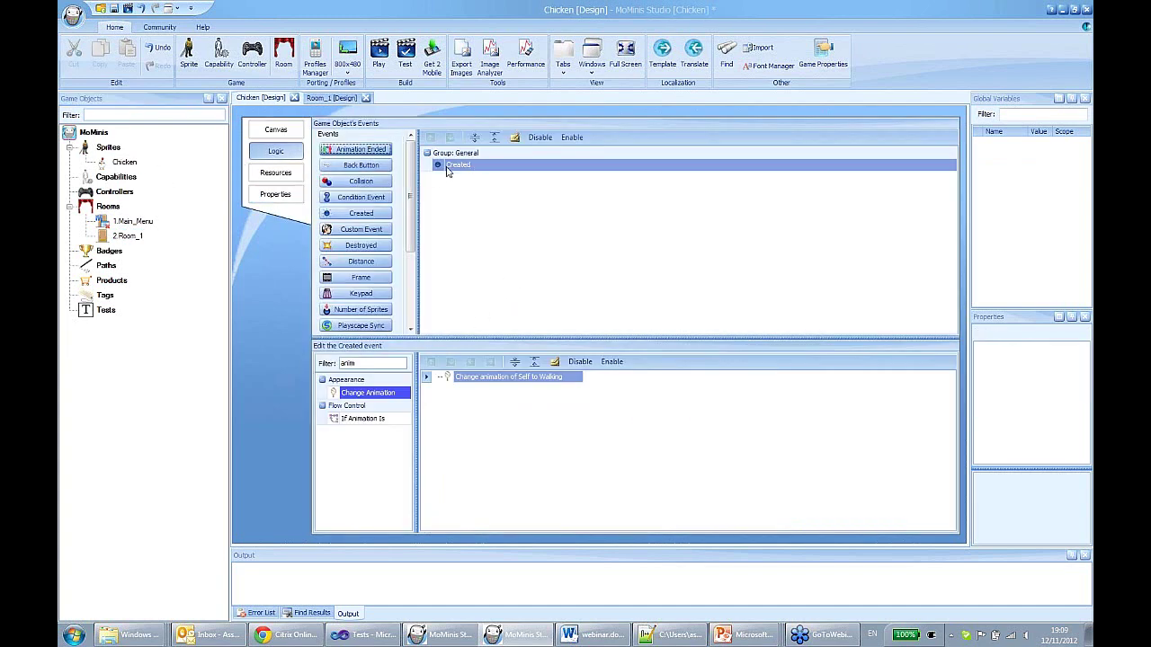
click(483, 381)
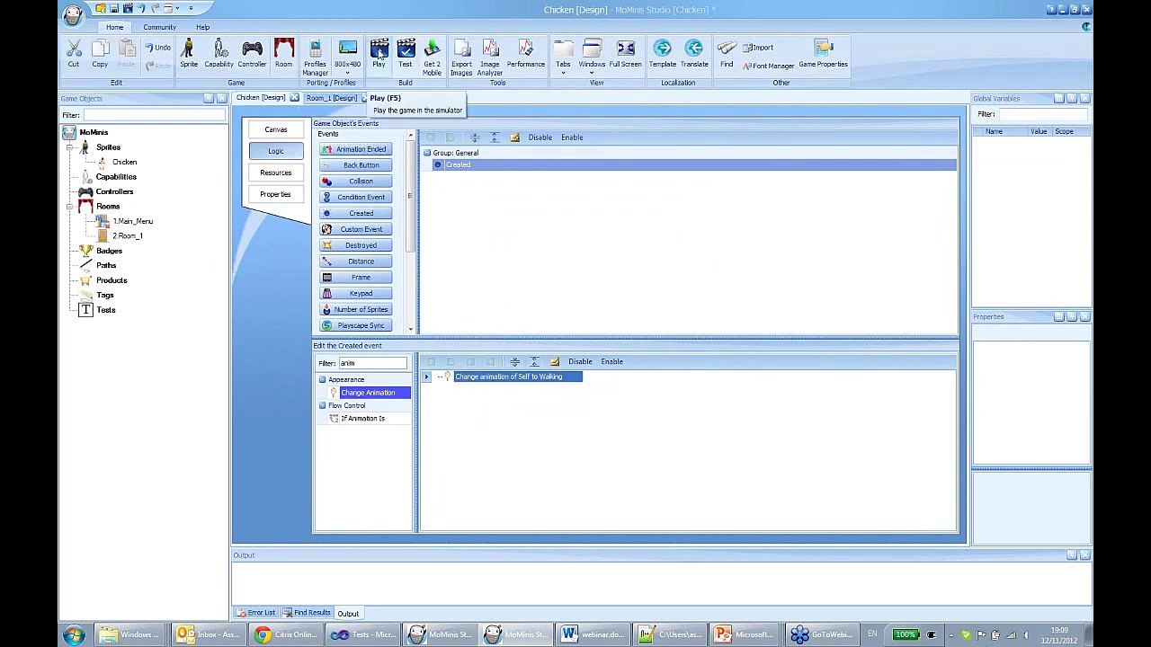
click(378, 59)
key(Return)
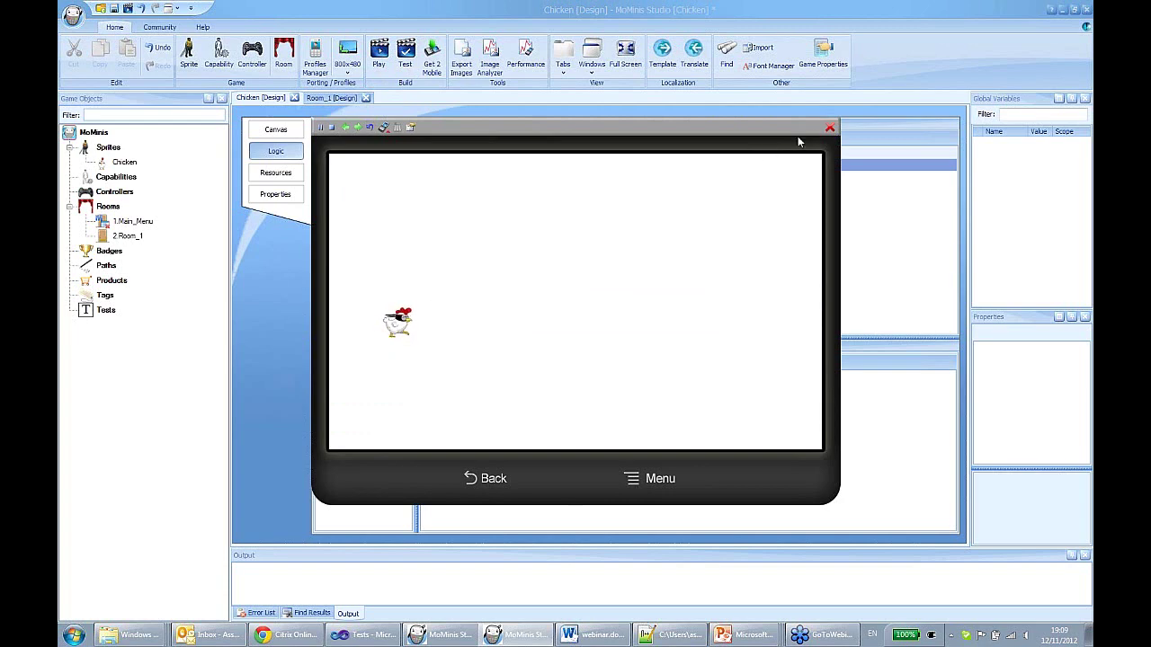
click(829, 128)
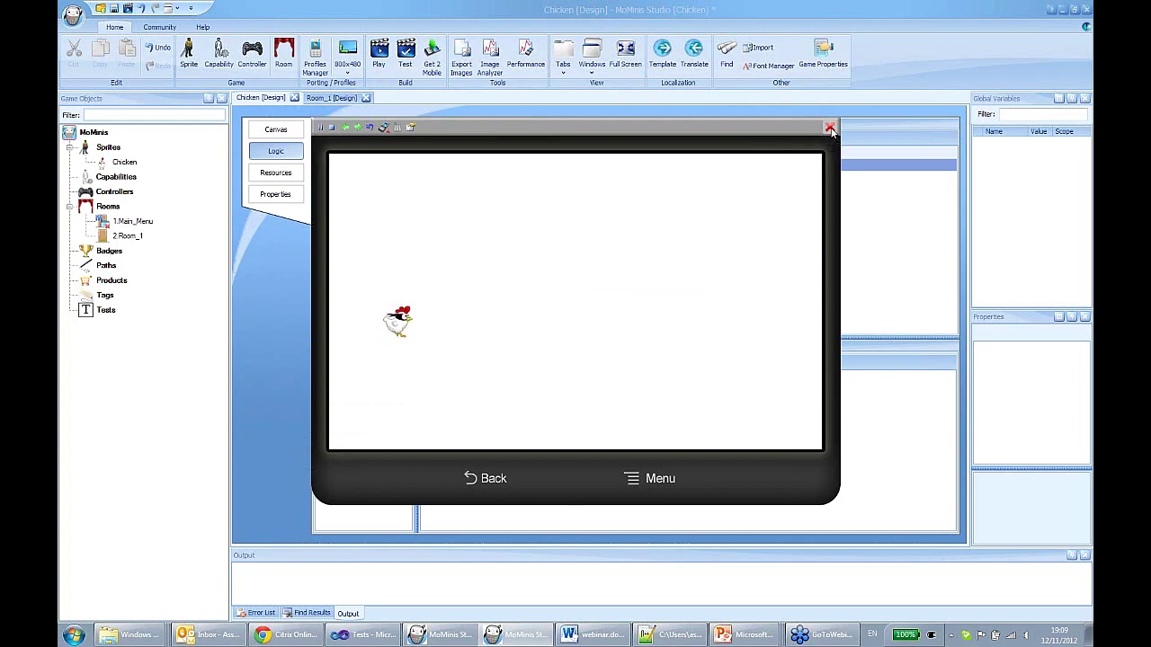
click(372, 364)
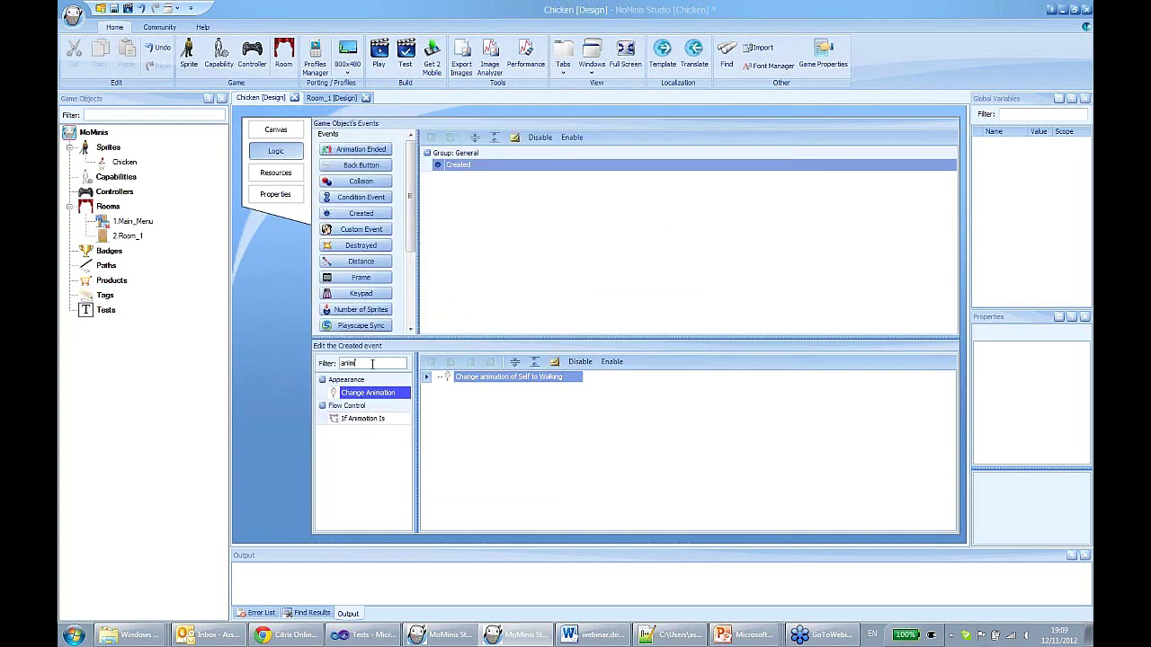
Add a Set Speed action to Created with direction 0 and size 100
drag(360, 363, 327, 364)
text(set)
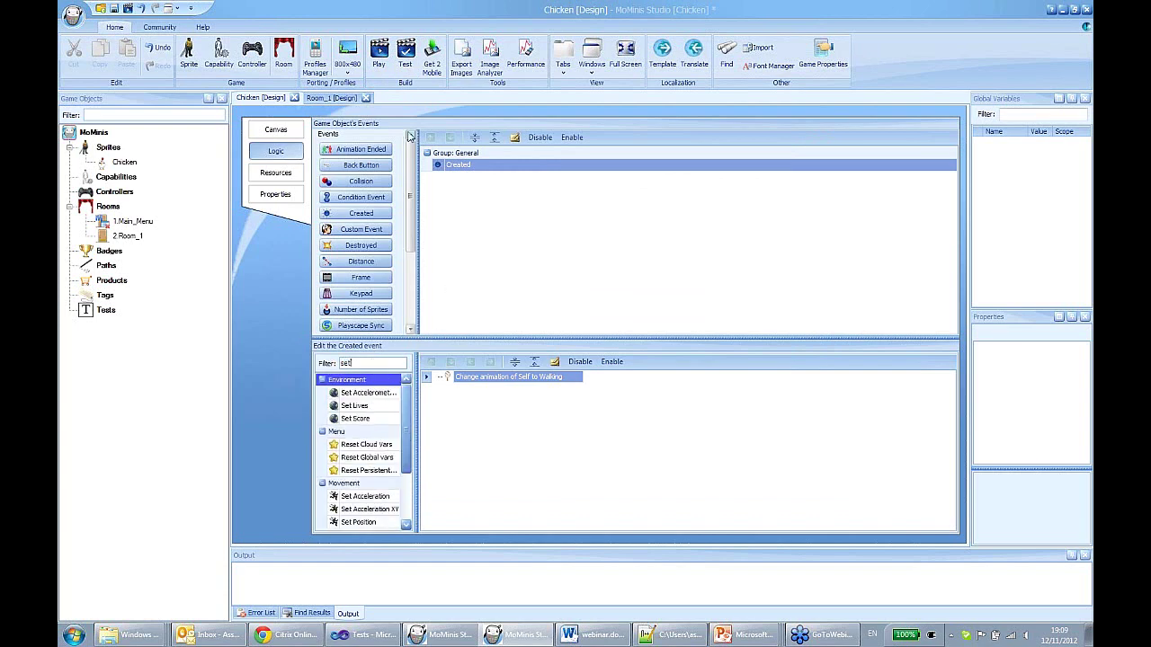
click(394, 444)
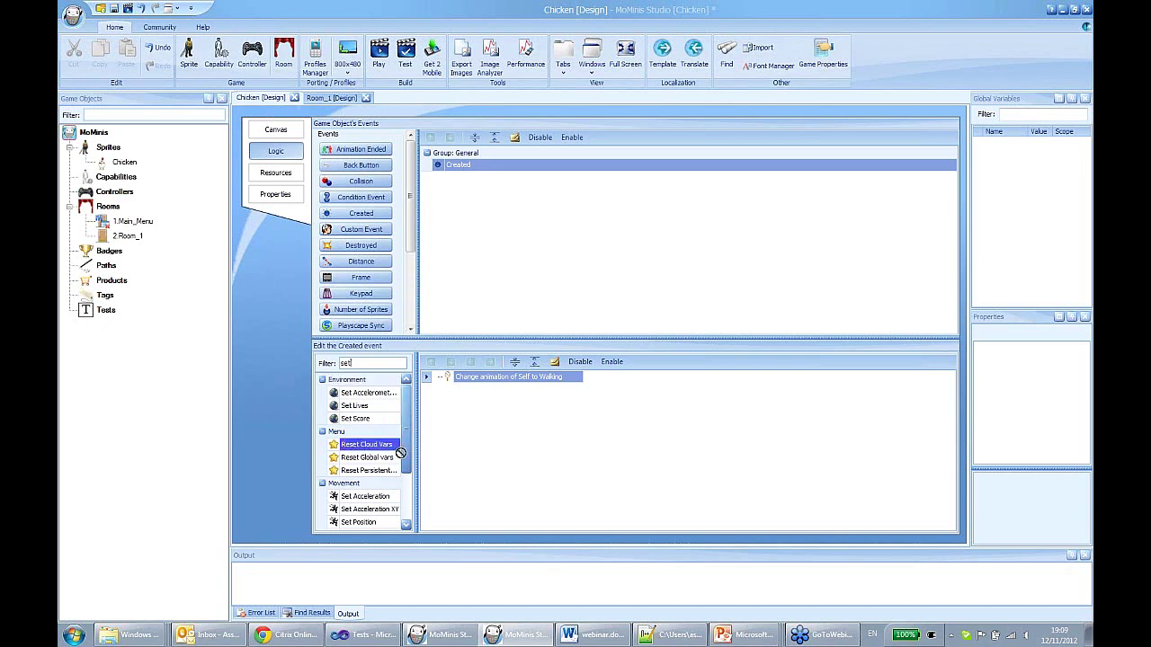
text(sp)
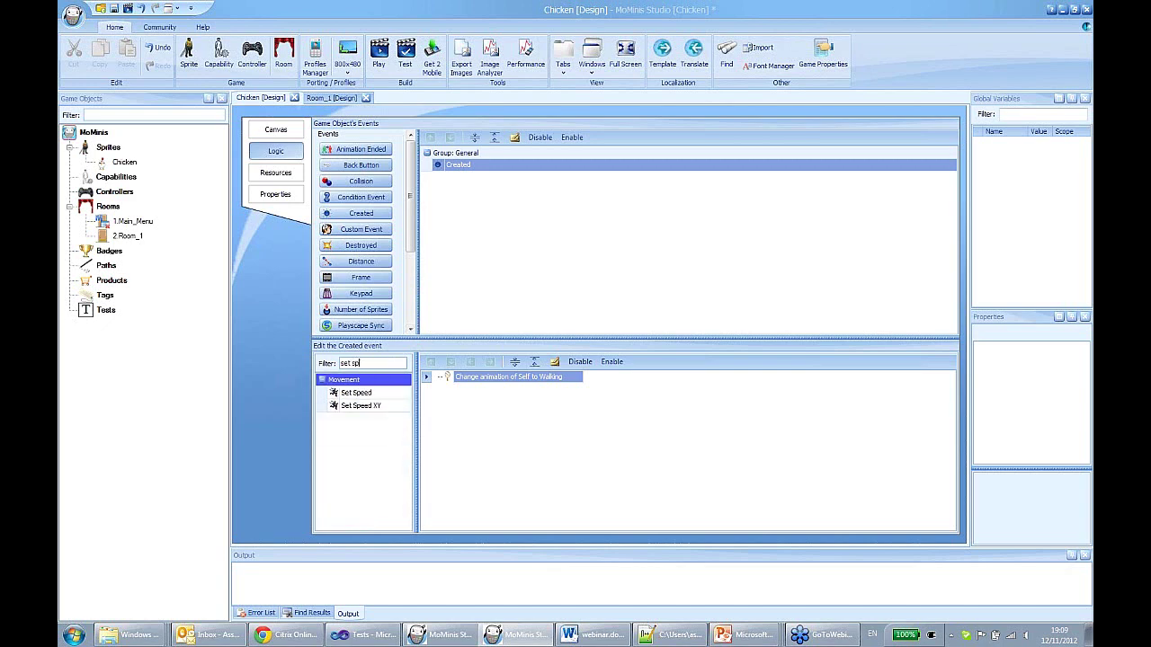
double_click(378, 393)
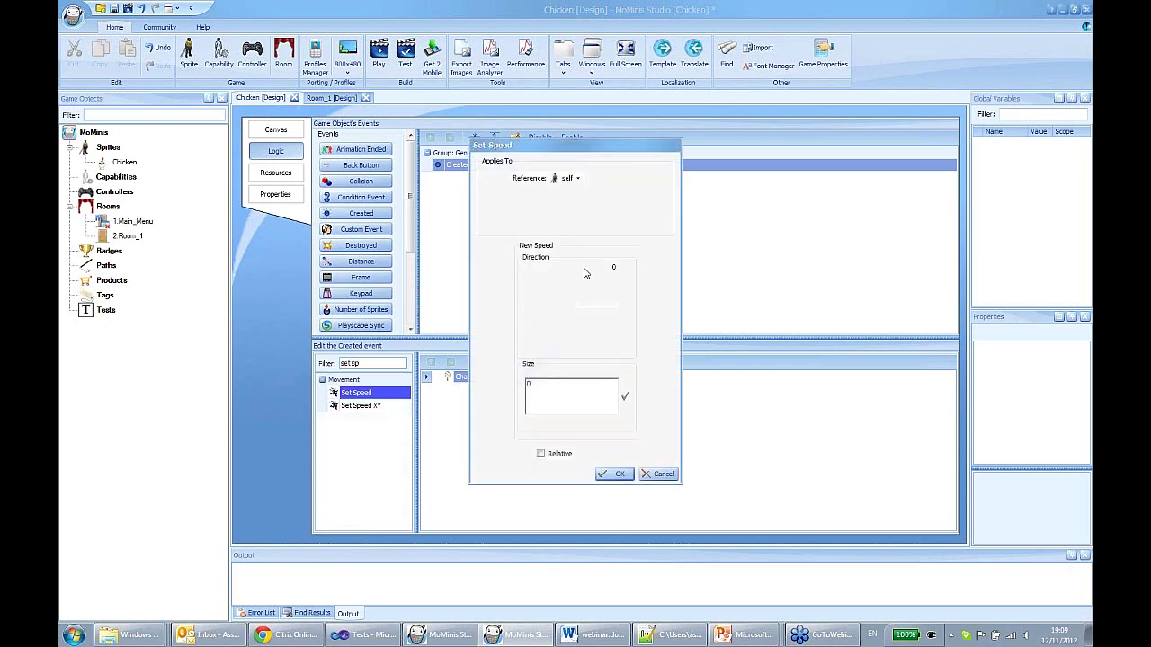
drag(572, 155, 555, 146)
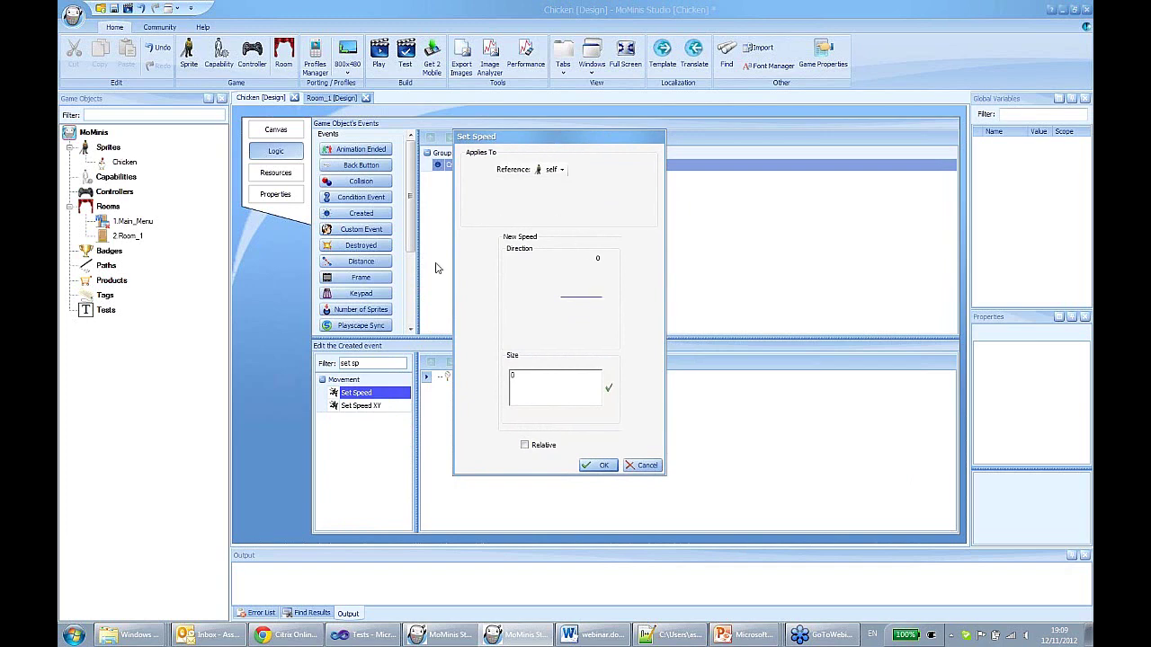
drag(603, 296, 707, 281)
click(599, 465)
Run the game from New Game to watch the chicken walk right
click(378, 54)
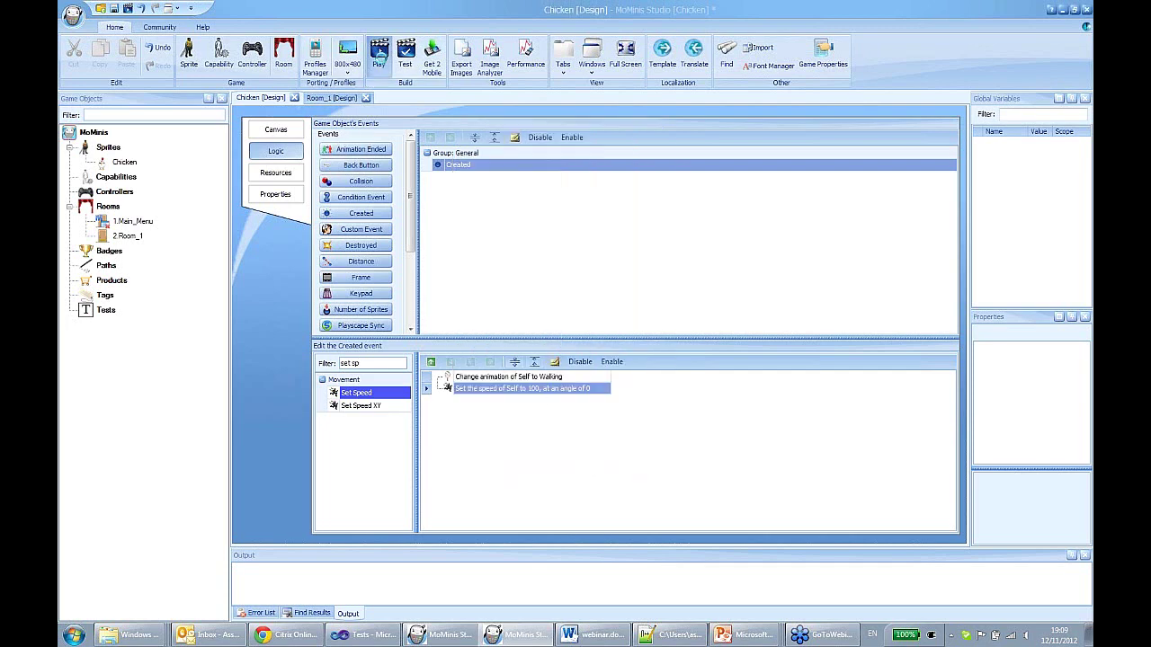
click(513, 256)
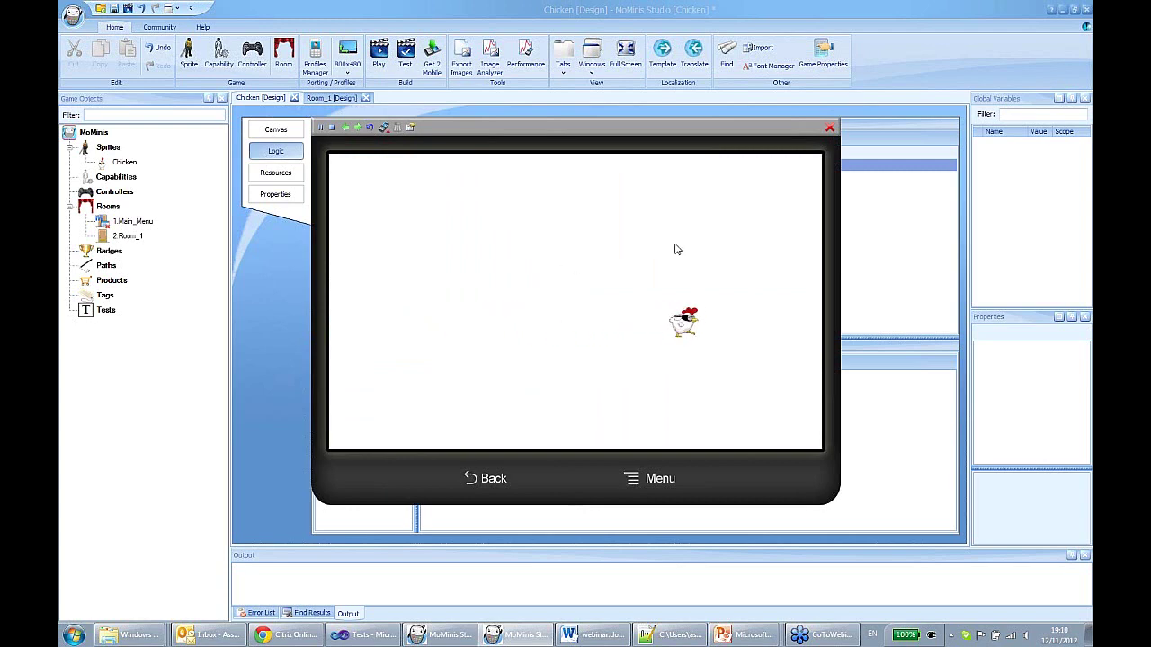
click(829, 128)
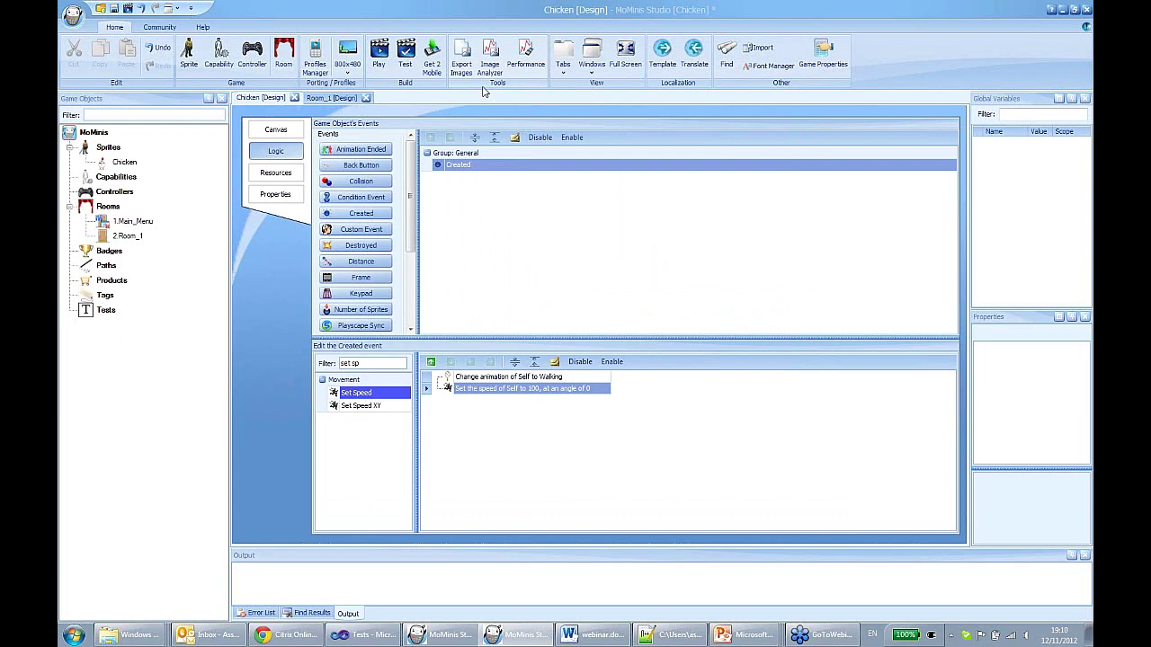
Run the test again, then begin adding a screen Position event to the chicken
click(378, 56)
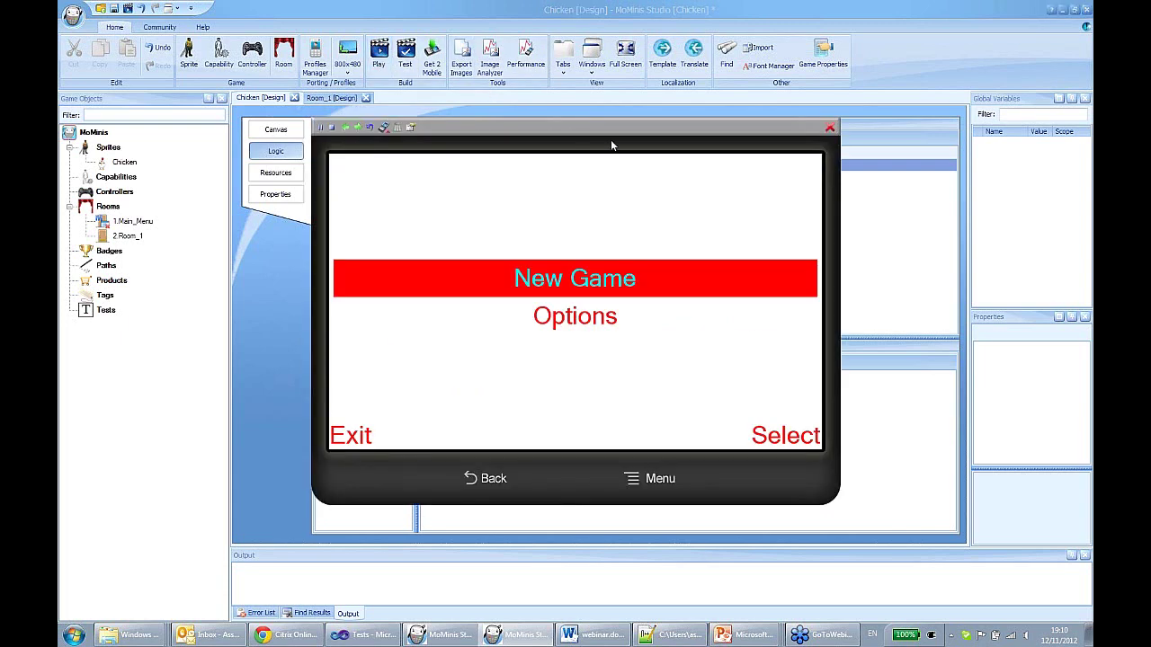
key(Return)
drag(611, 129, 678, 148)
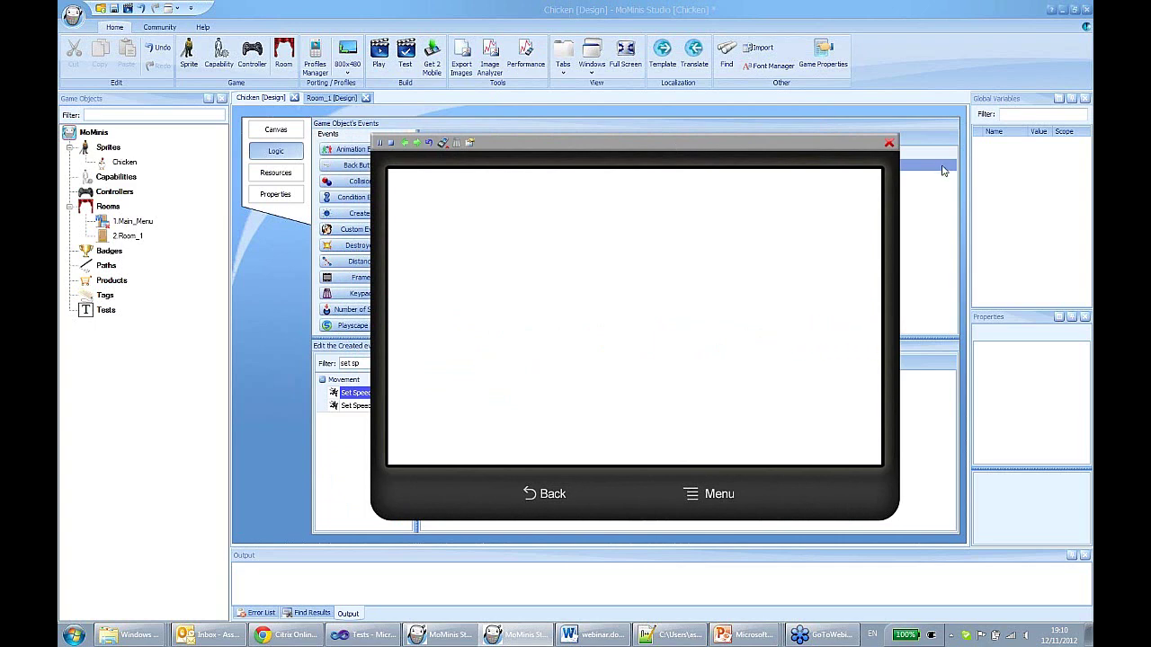
click(889, 144)
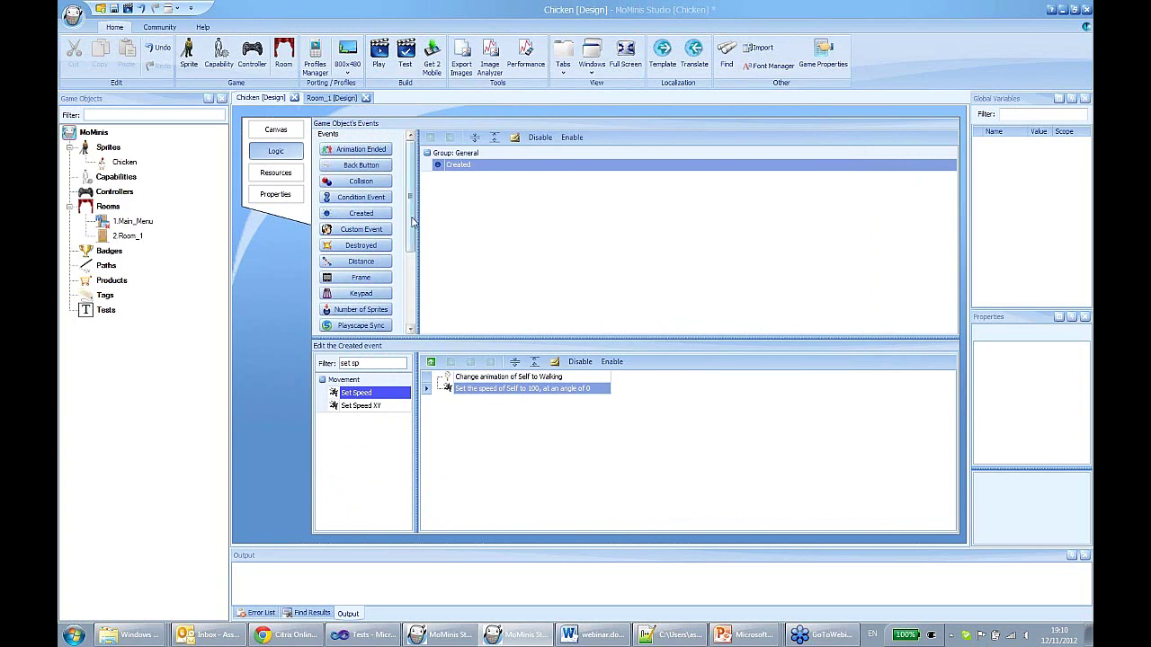
drag(413, 222, 429, 262)
click(361, 256)
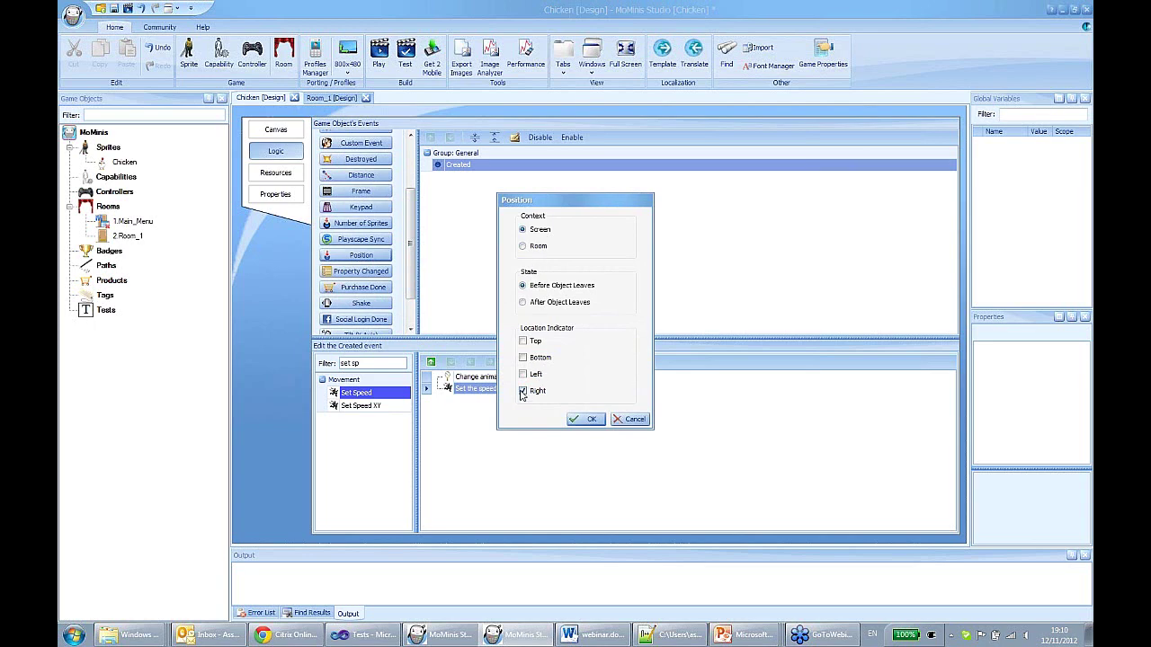
Confirm the Before Object Leaves Right event and give it Set Speed 0
click(586, 420)
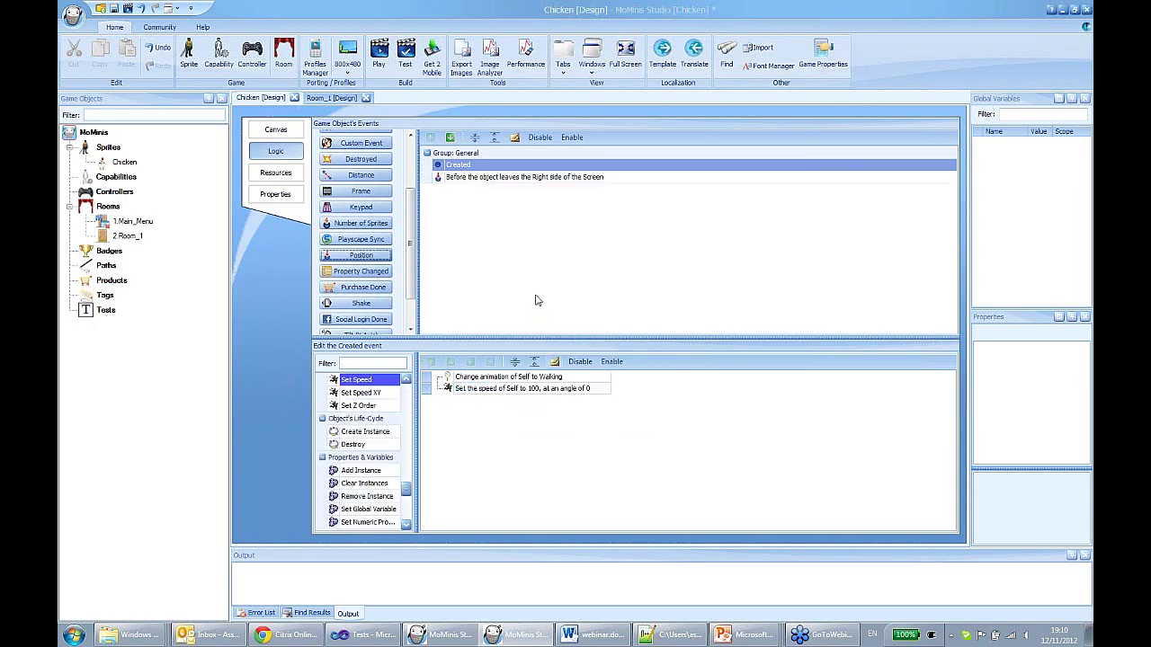
click(469, 178)
double_click(367, 380)
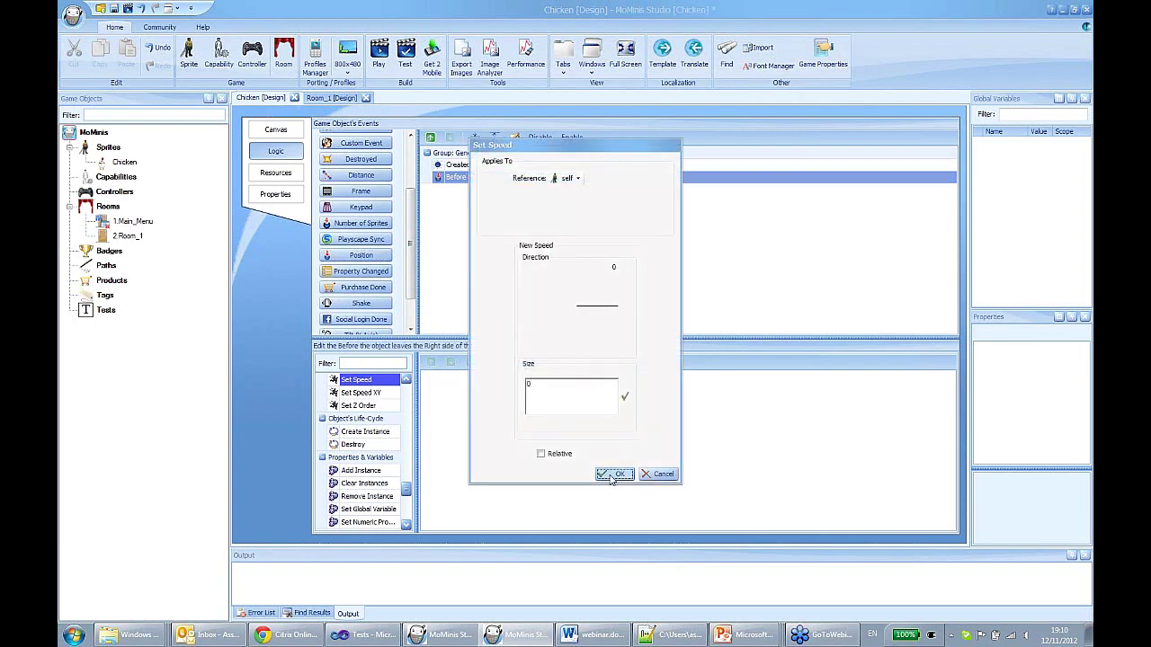
click(614, 474)
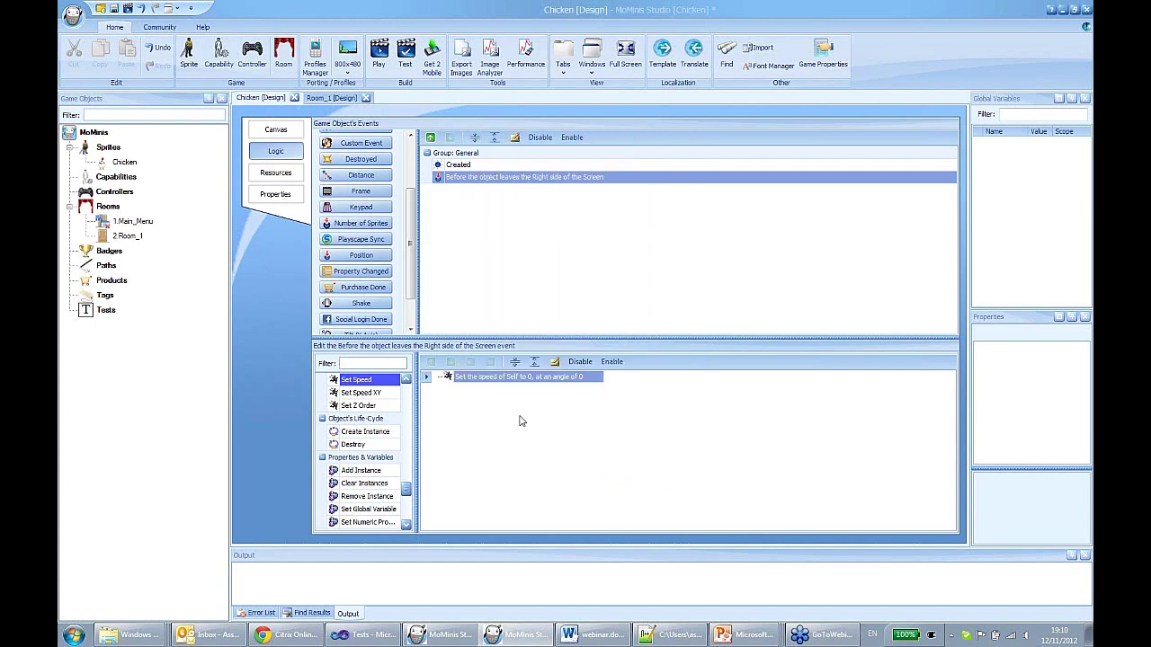
Add a Change Animation action switching the chicken to Standing in the right-edge event
click(475, 290)
click(372, 365)
text(chang)
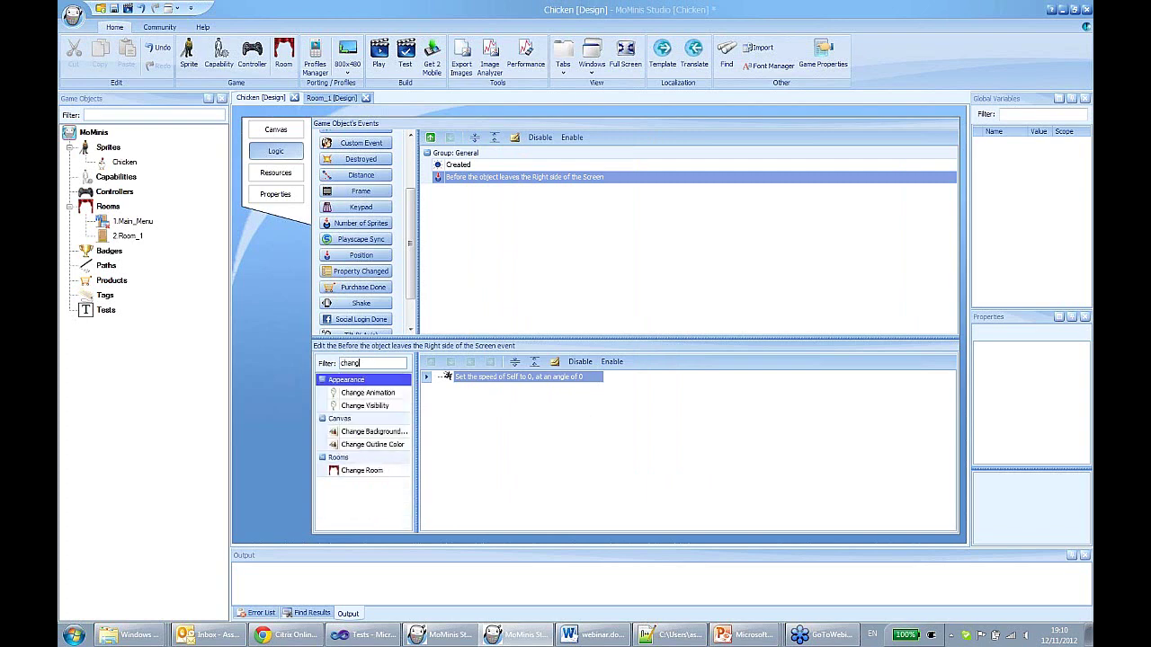
double_click(387, 395)
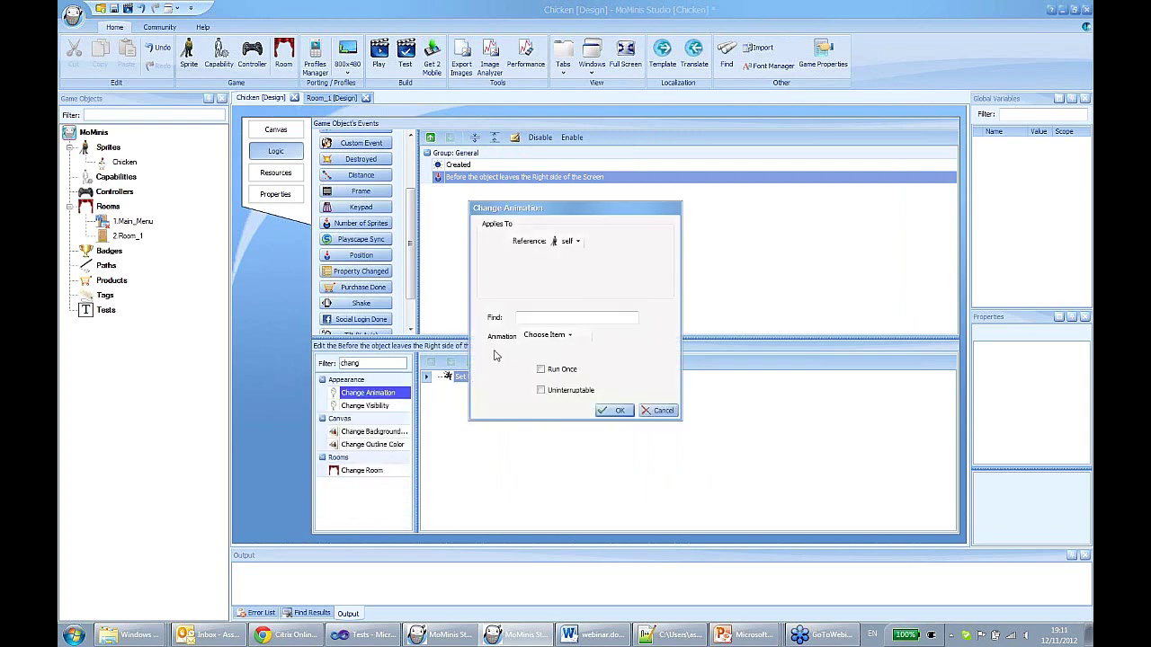
click(569, 335)
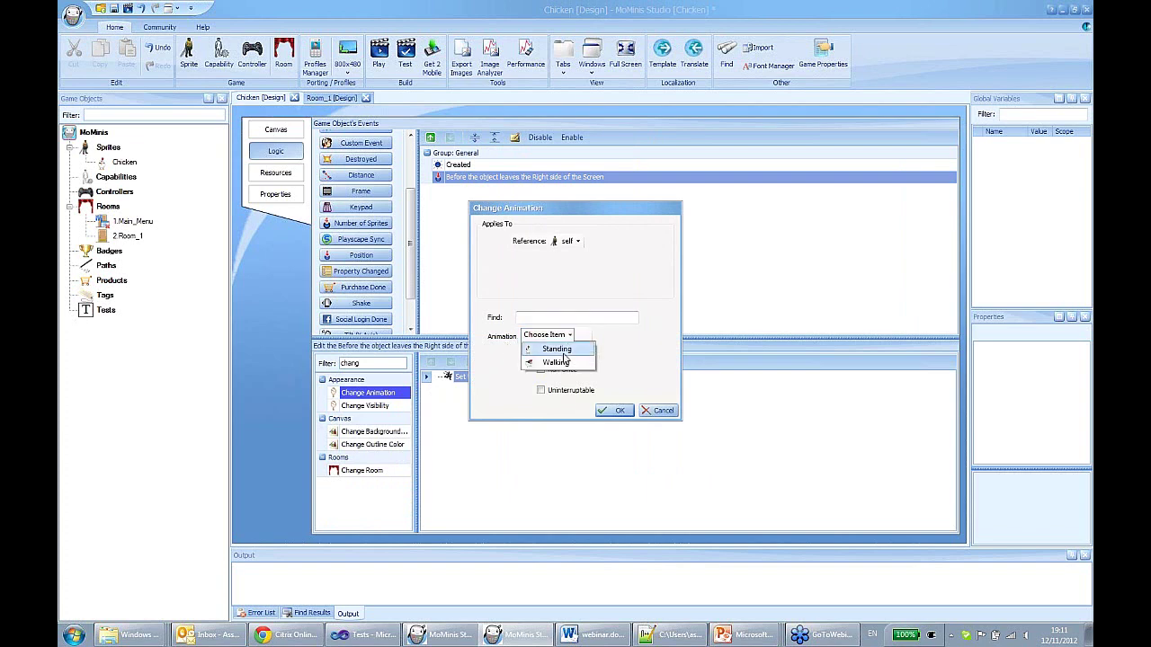
click(558, 349)
click(616, 411)
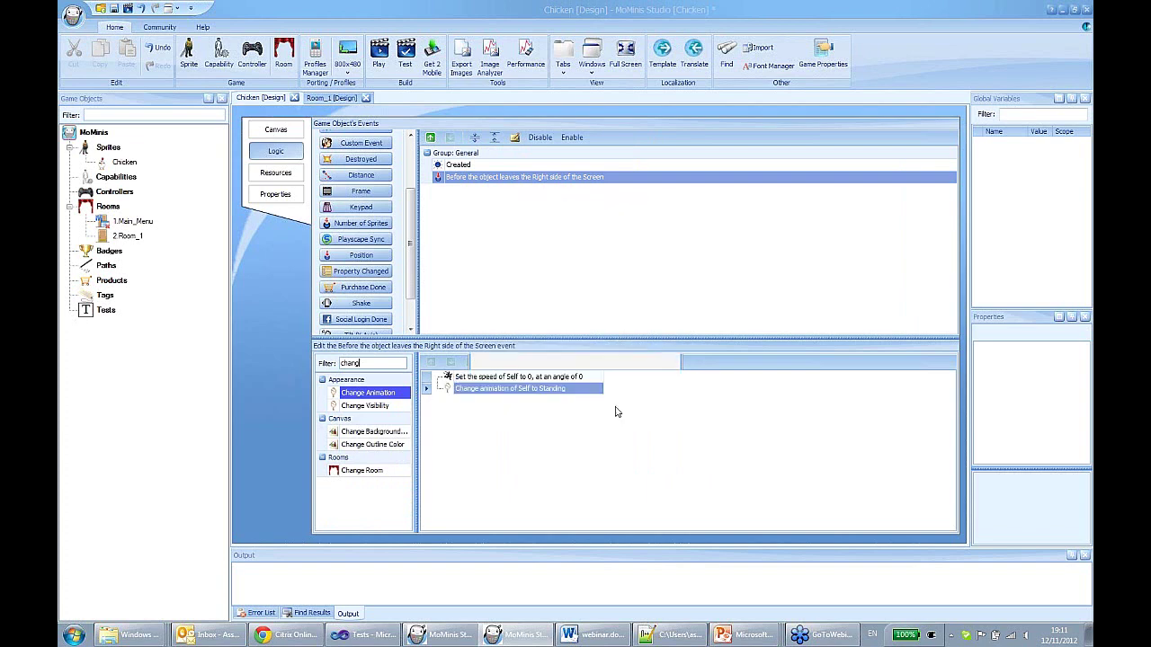
click(378, 56)
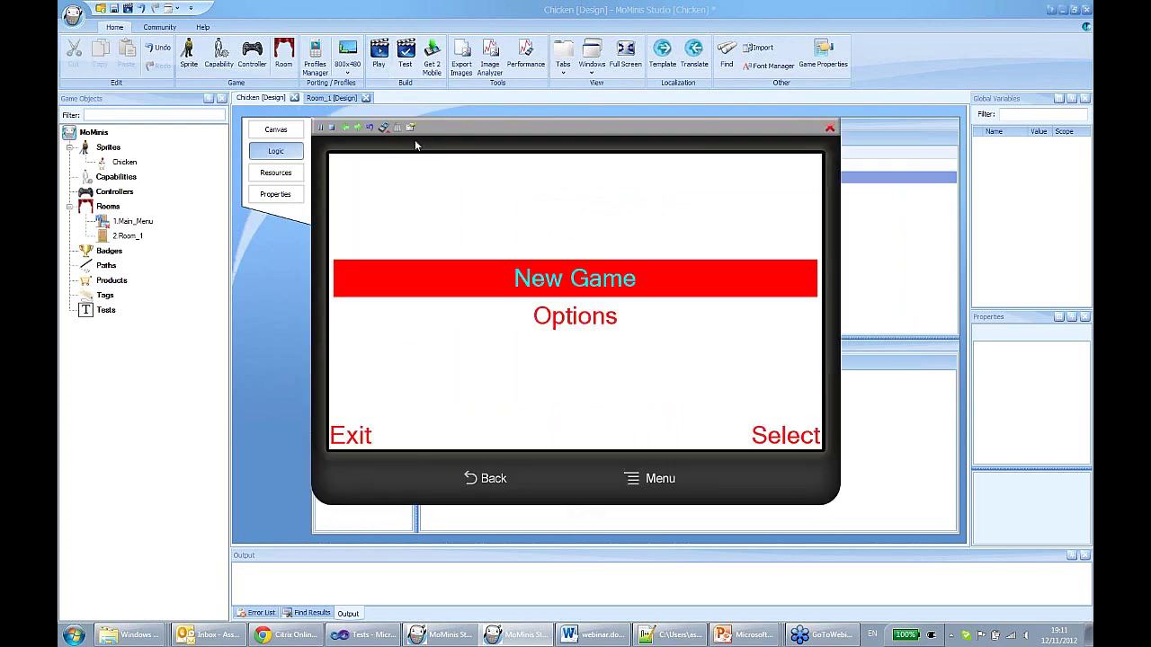
Start a New Game, watch the chicken halt at the right edge, and close the simulator
key(Return)
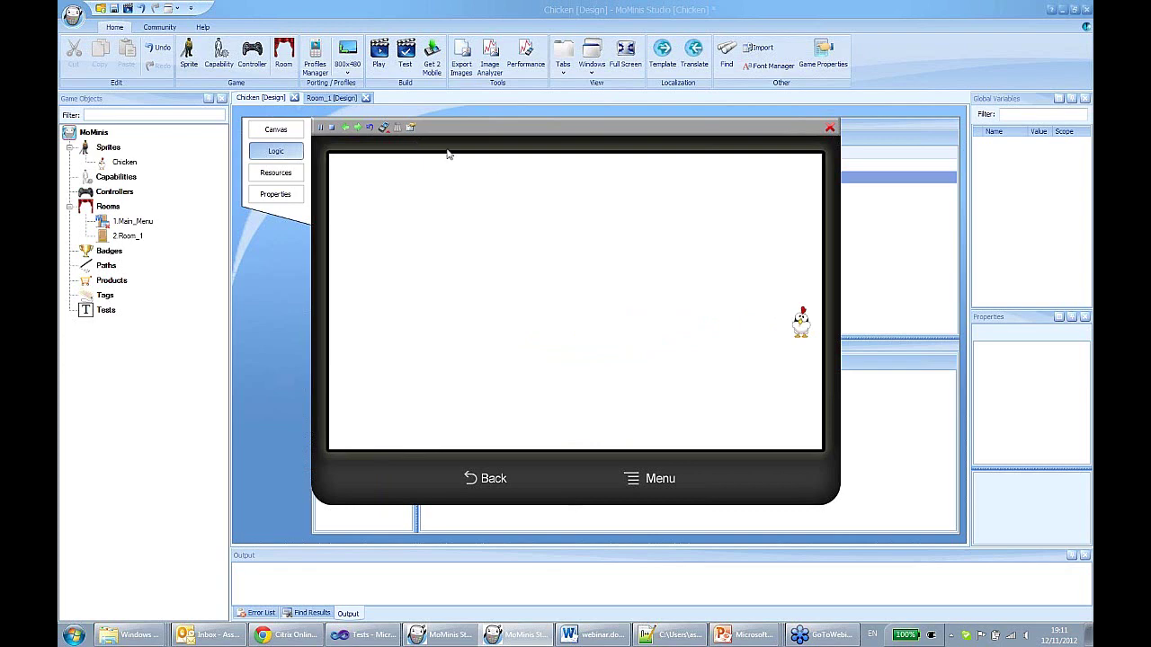
click(830, 131)
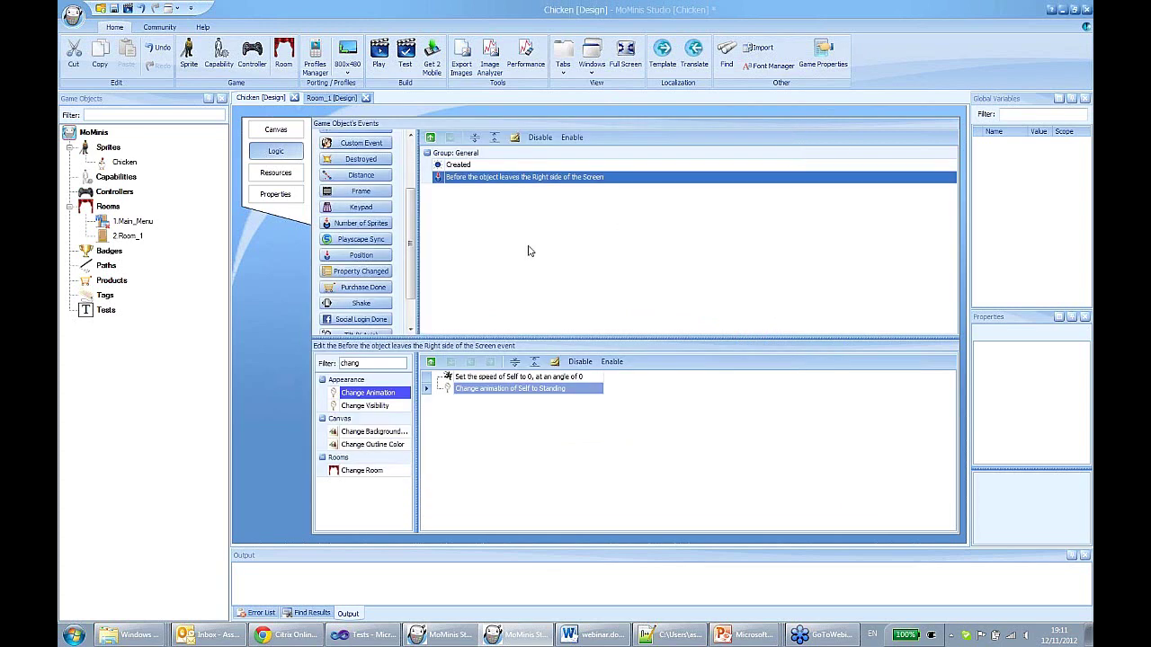
Open Room_1 in the room editor, where the chicken instance is placed
click(131, 240)
double_click(129, 241)
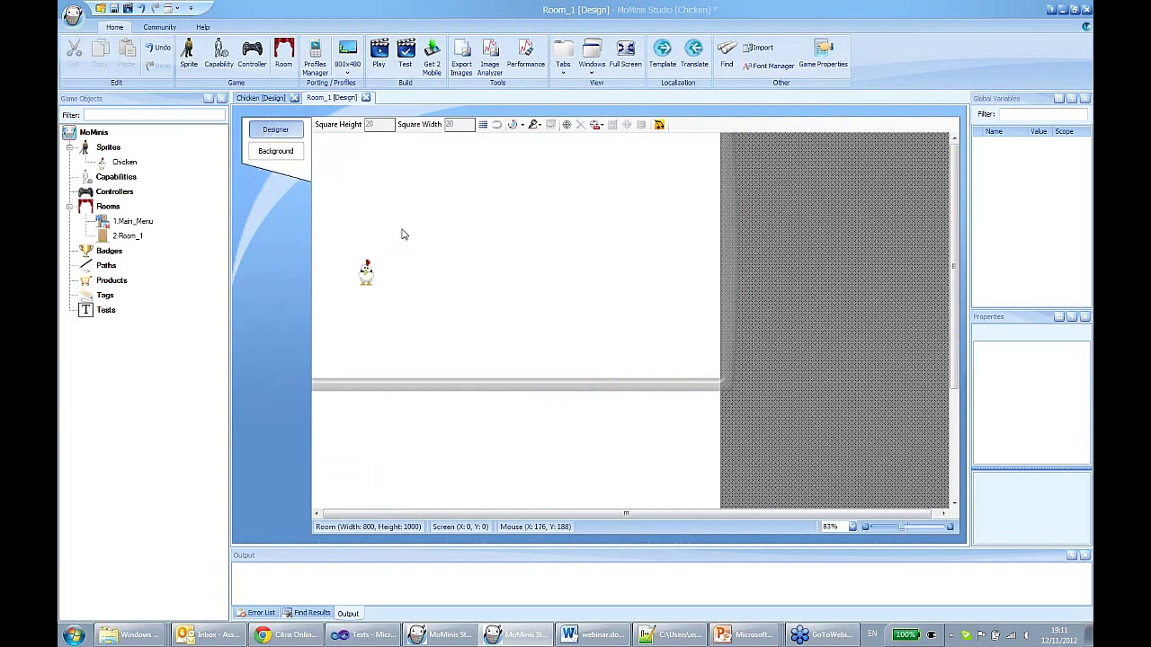
click(366, 271)
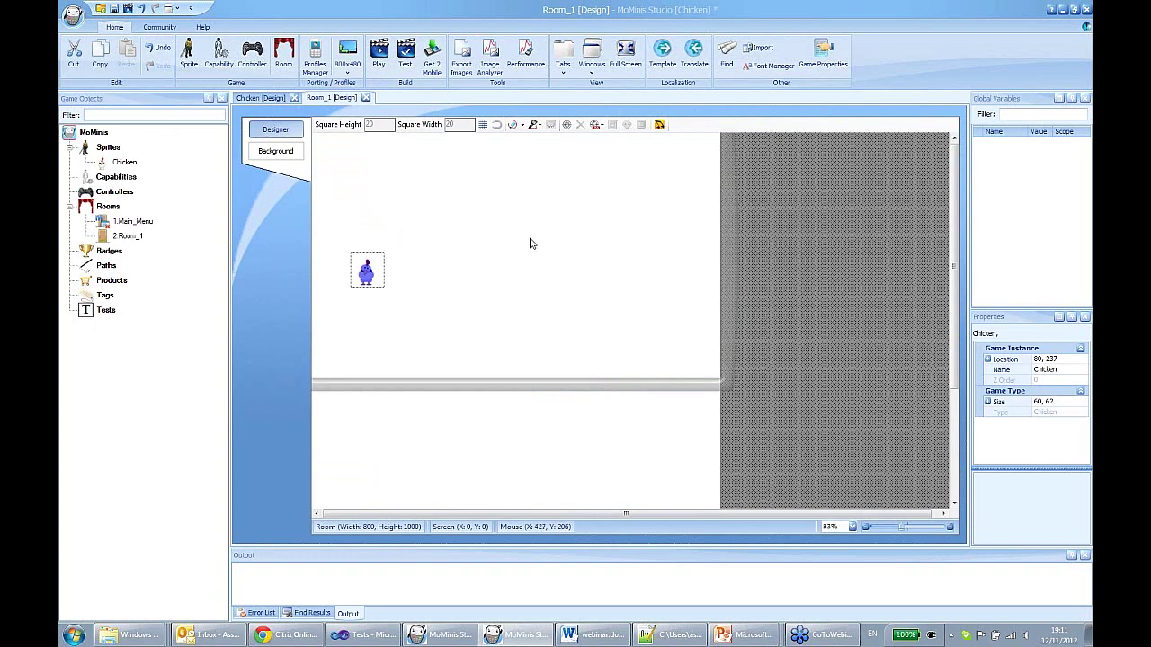
click(581, 258)
Add pit_part_of_scene.png as Room_1's background image and set it to Static
click(276, 151)
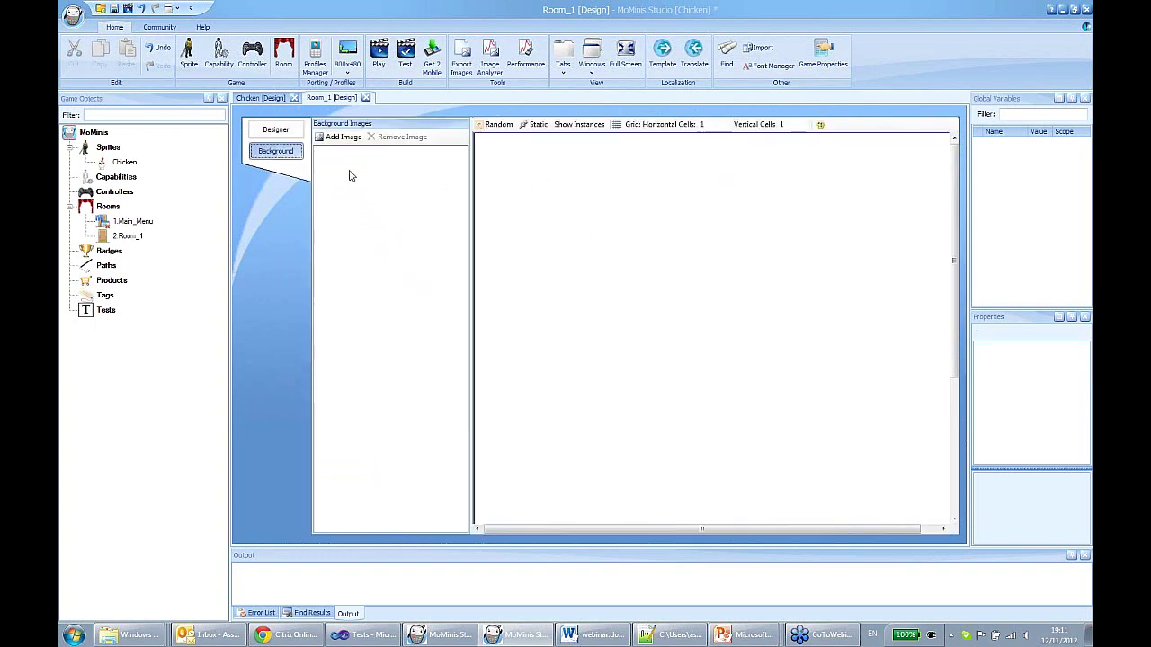
click(339, 140)
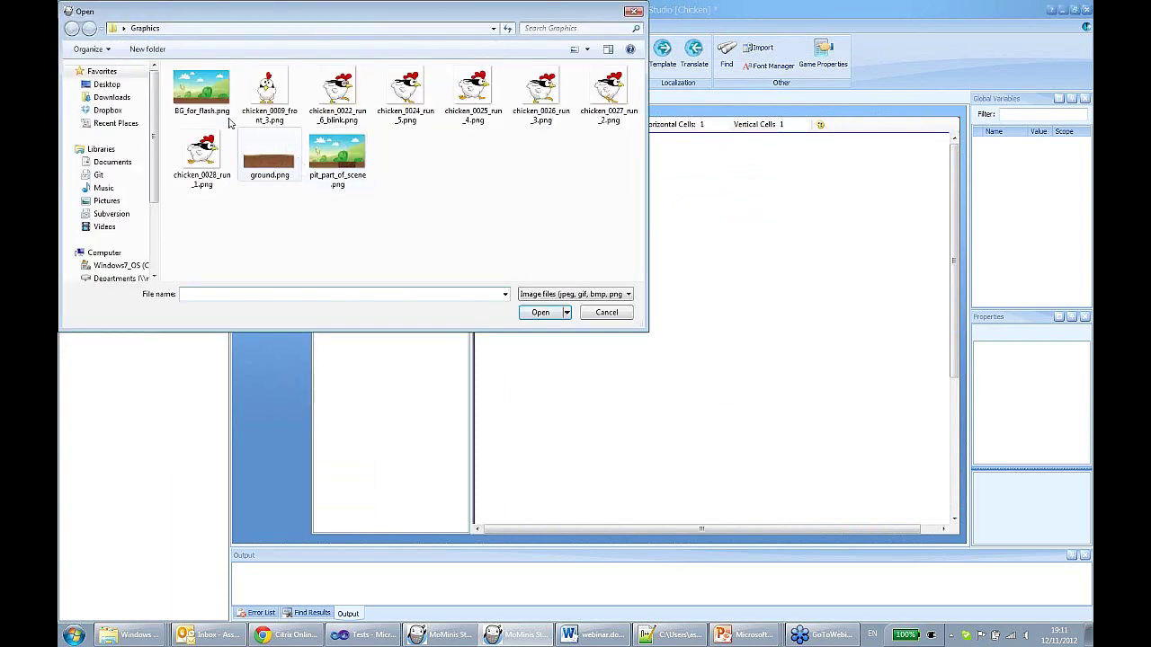
double_click(337, 153)
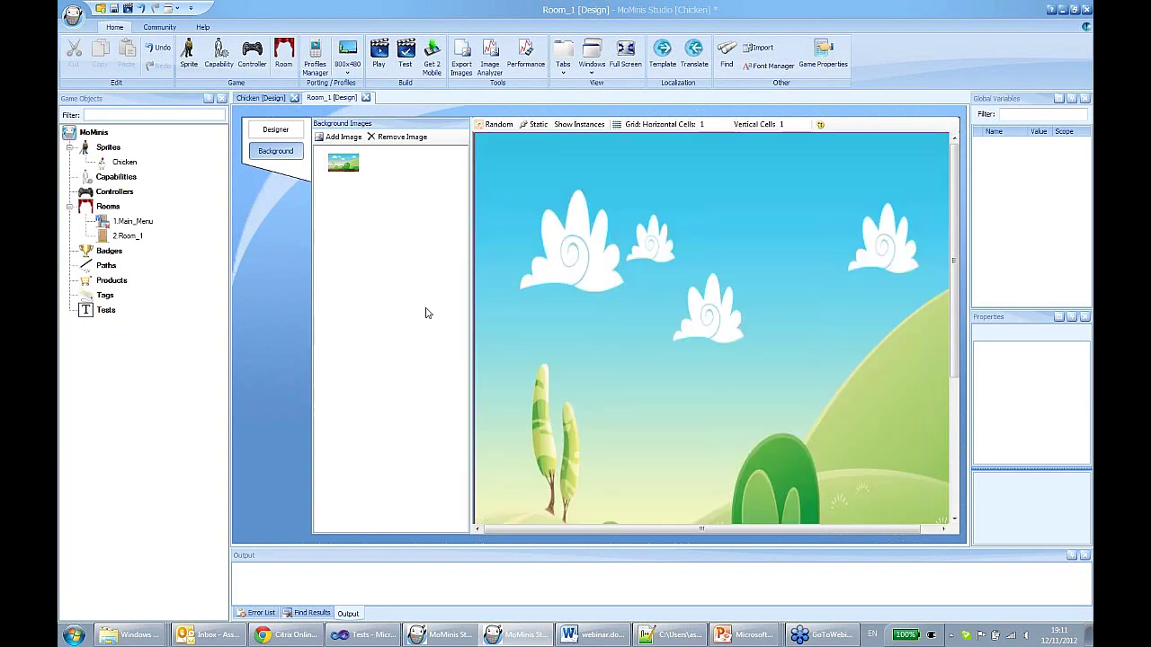
mouse_move(952, 354)
mouse_down()
mouse_move(950, 404)
mouse_move(952, 367)
mouse_up()
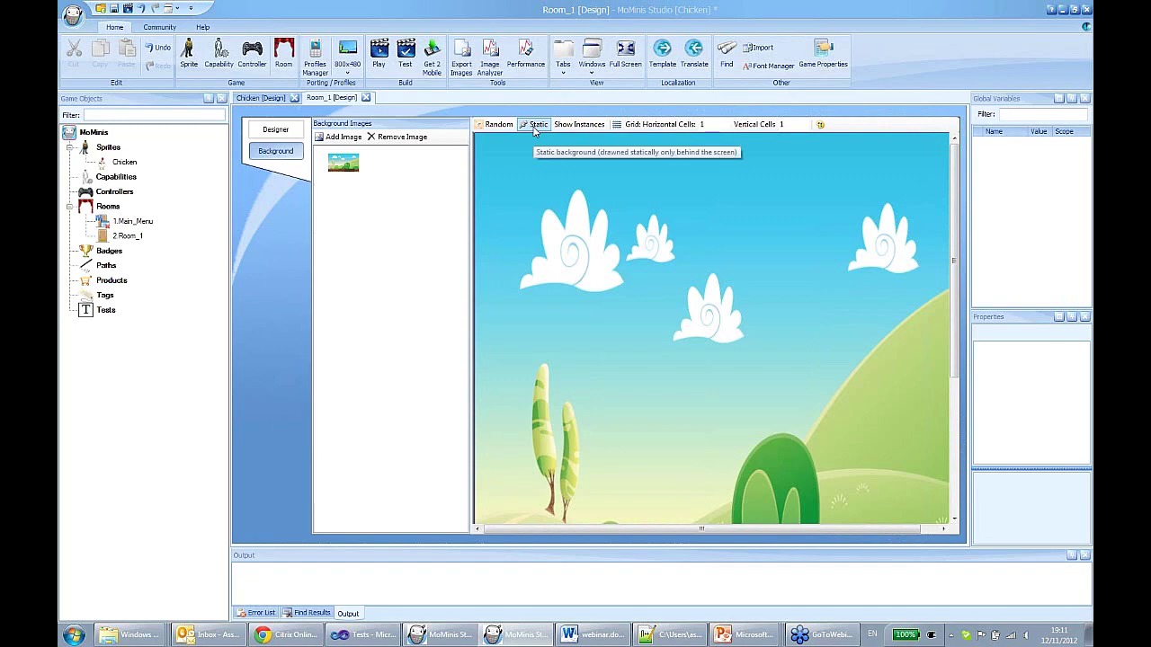
click(534, 128)
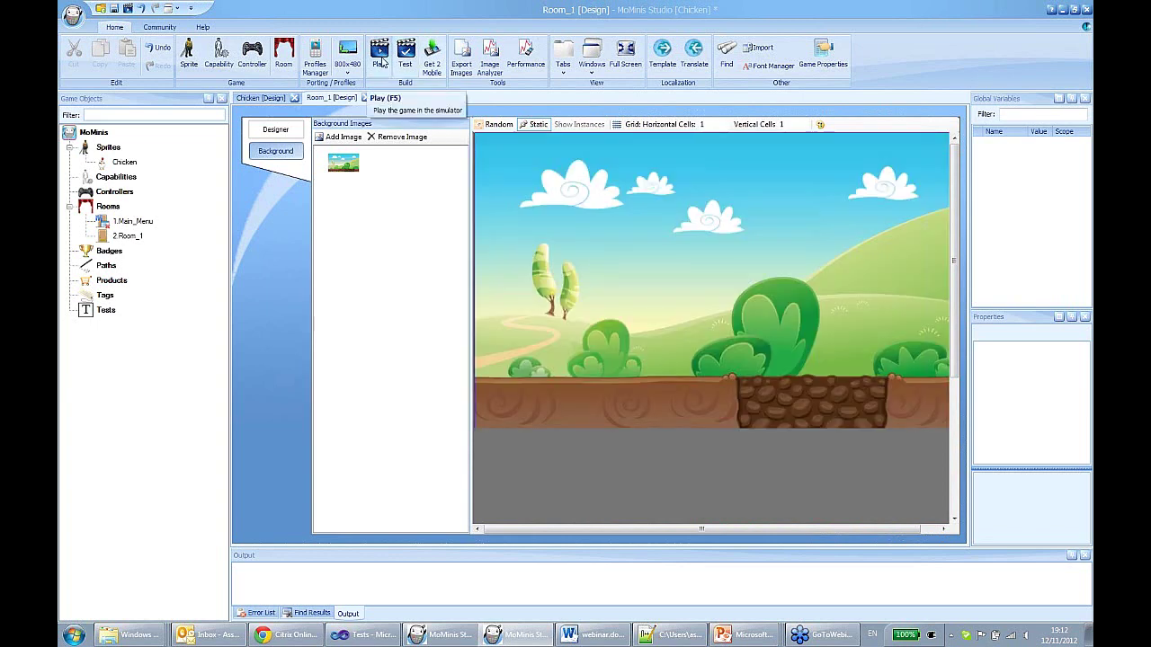
click(379, 56)
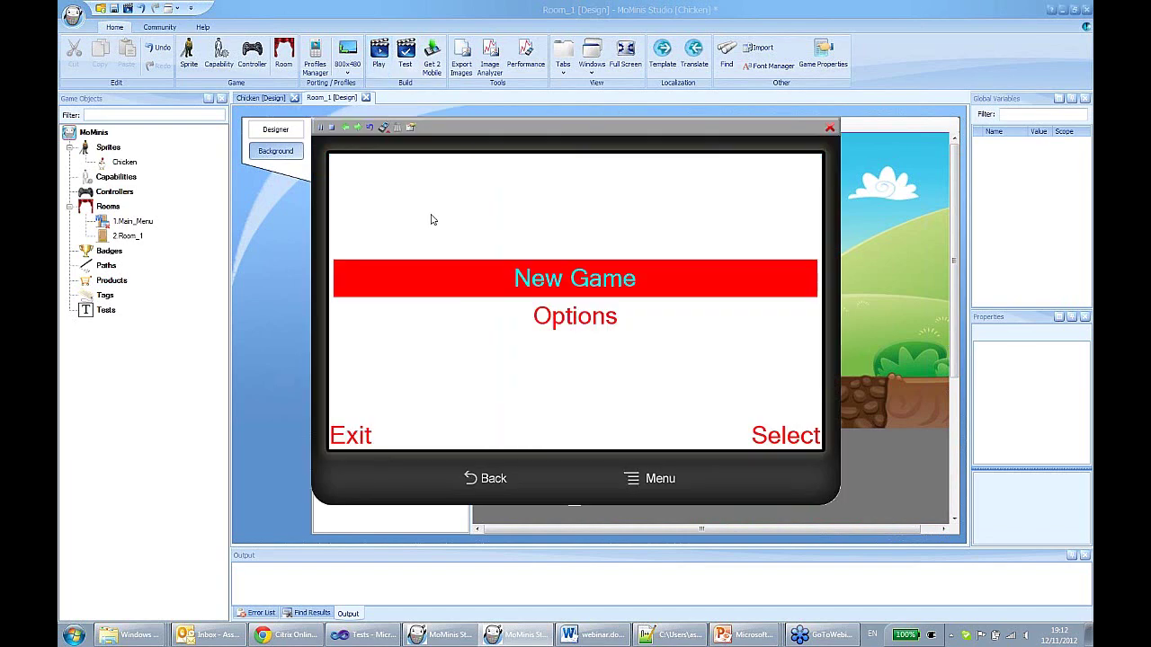
click(477, 259)
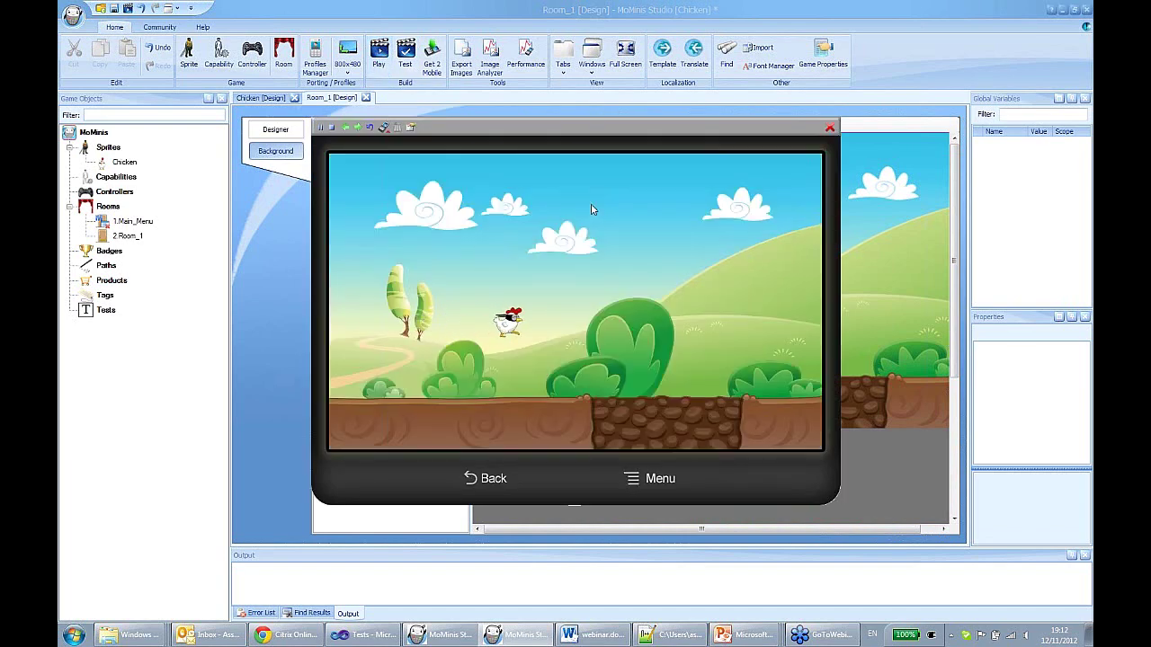
click(829, 129)
click(119, 175)
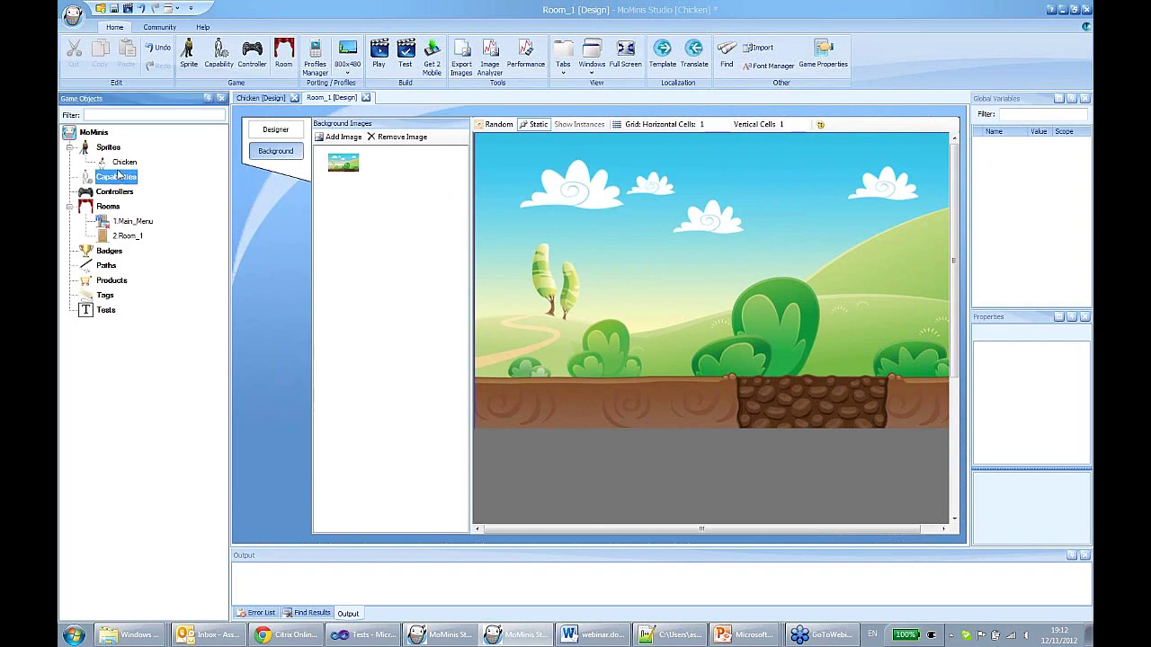
click(119, 237)
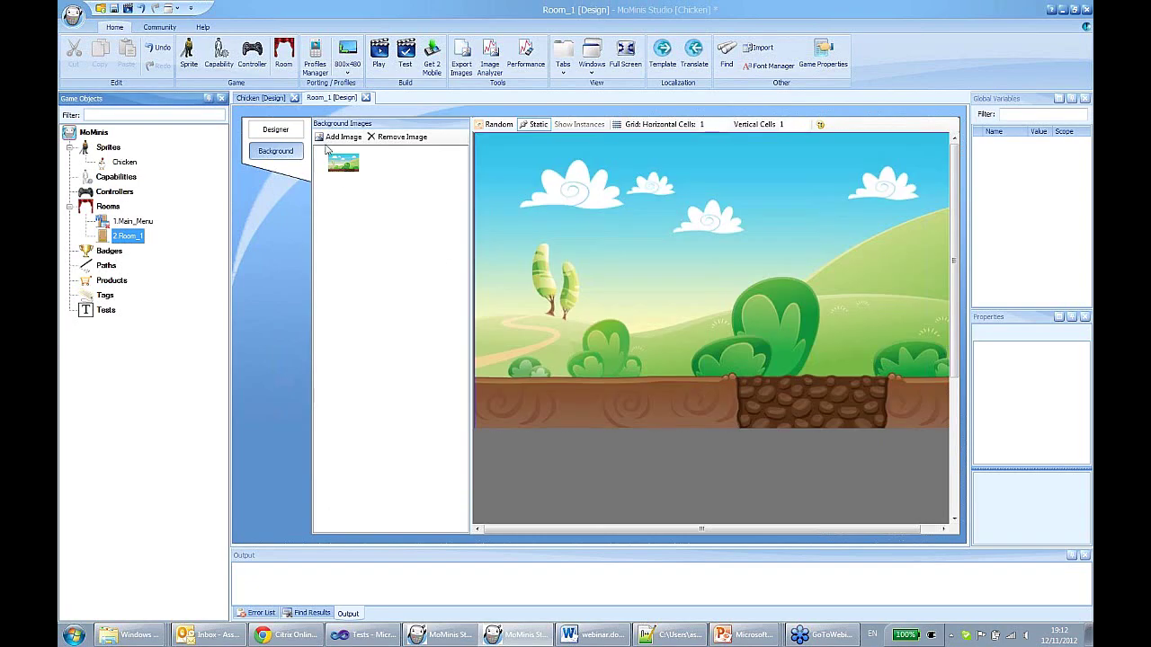